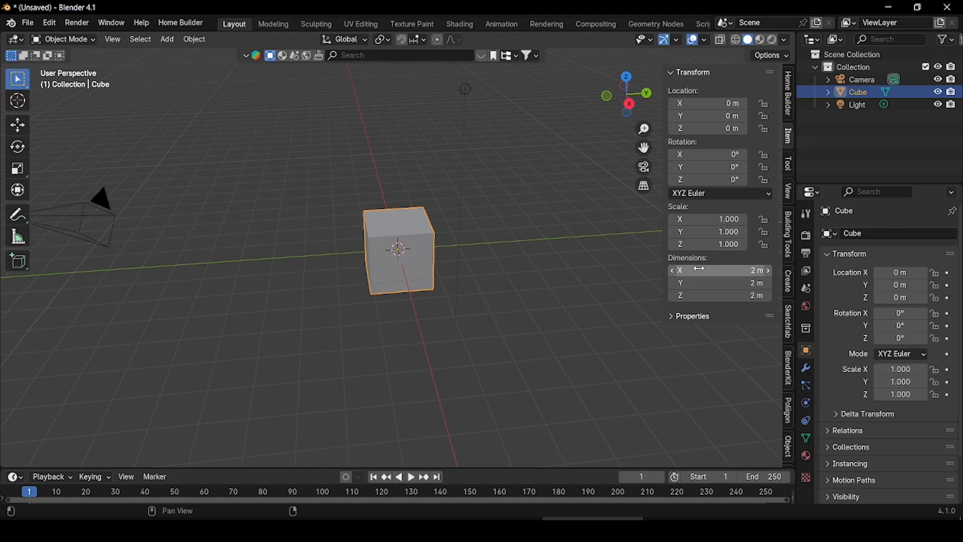
# Set the cube's dimensions to 3.5 m in X and 0.2 m in Y, and its Z location to 1 m.
pyautogui.doubleClick(702, 271)
pyautogui.write('3.5')
pyautogui.doubleClick(703, 283)
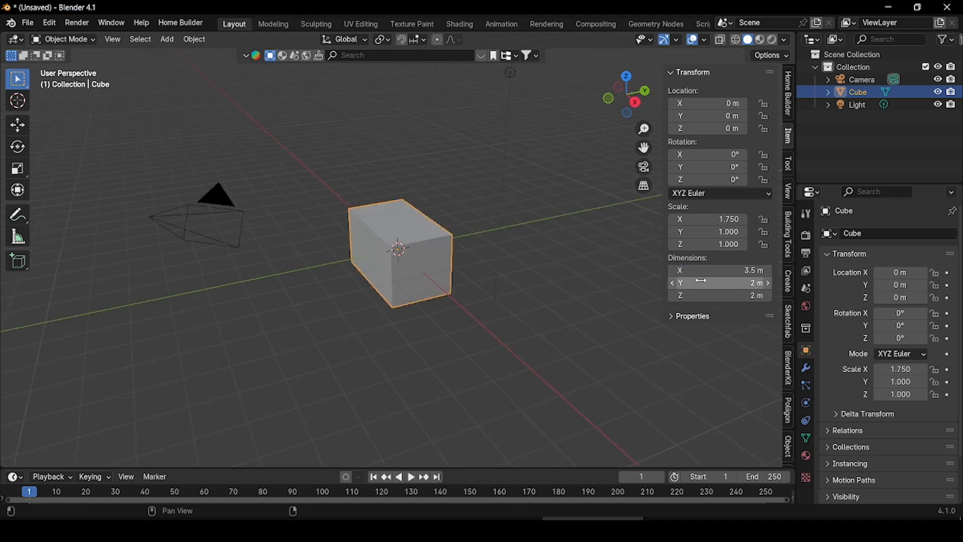
pyautogui.write('0.2')
pyautogui.press('Return')
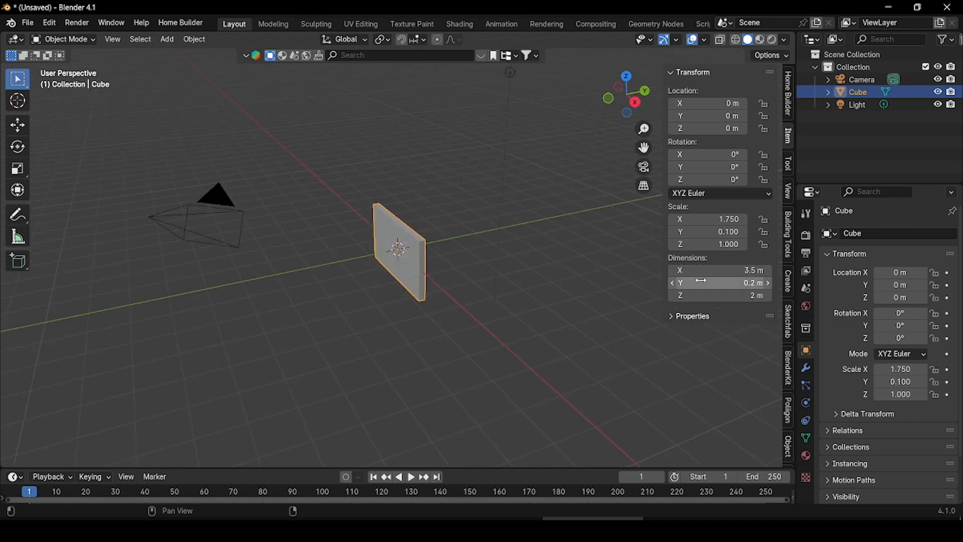
pyautogui.doubleClick(694, 132)
pyautogui.write('1')
pyautogui.press('Return')
# Inset the panel's front face to form a thin frame and extrude the inner face inward about 0.05 m.
pyautogui.click(64, 39)
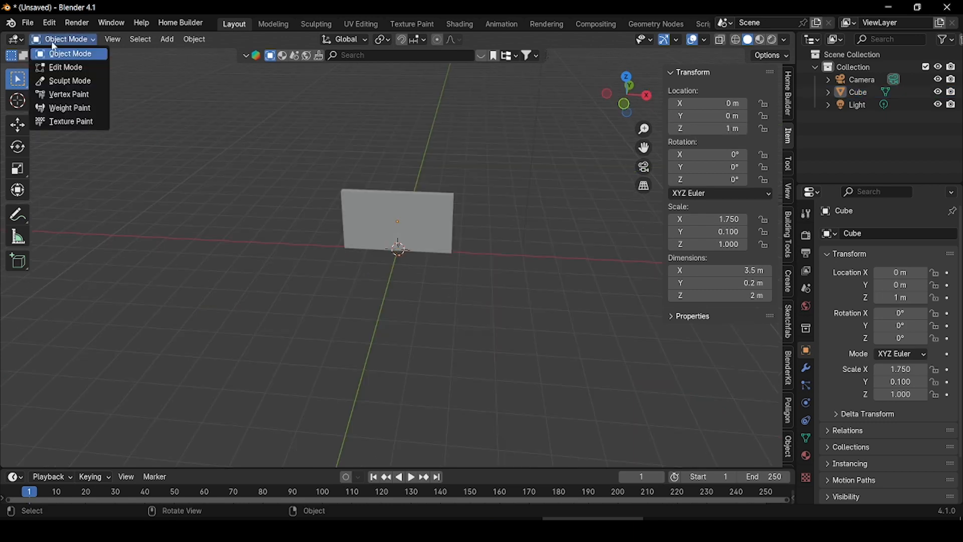
pyautogui.click(60, 67)
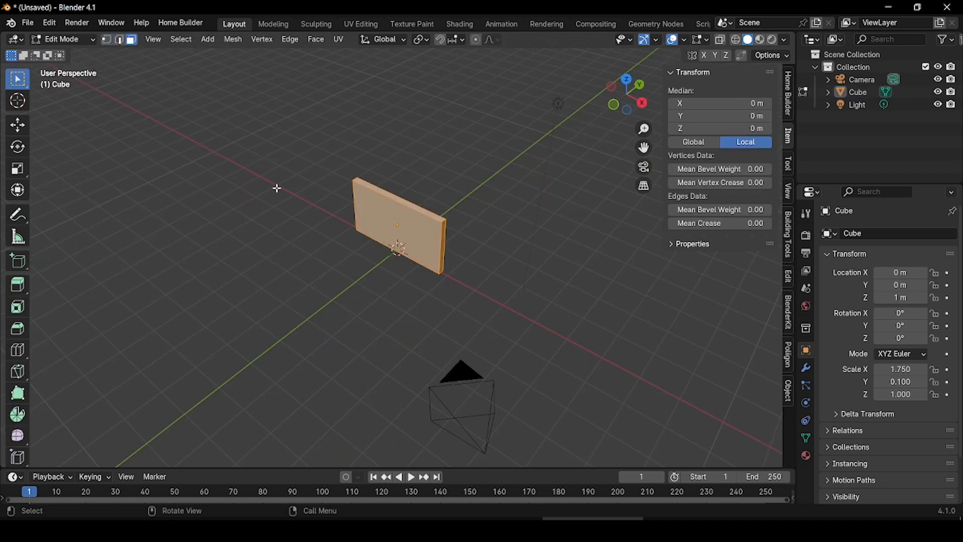
pyautogui.moveTo(276, 188); pyautogui.dragTo(311, 188, button='middle')
pyautogui.click(410, 208)
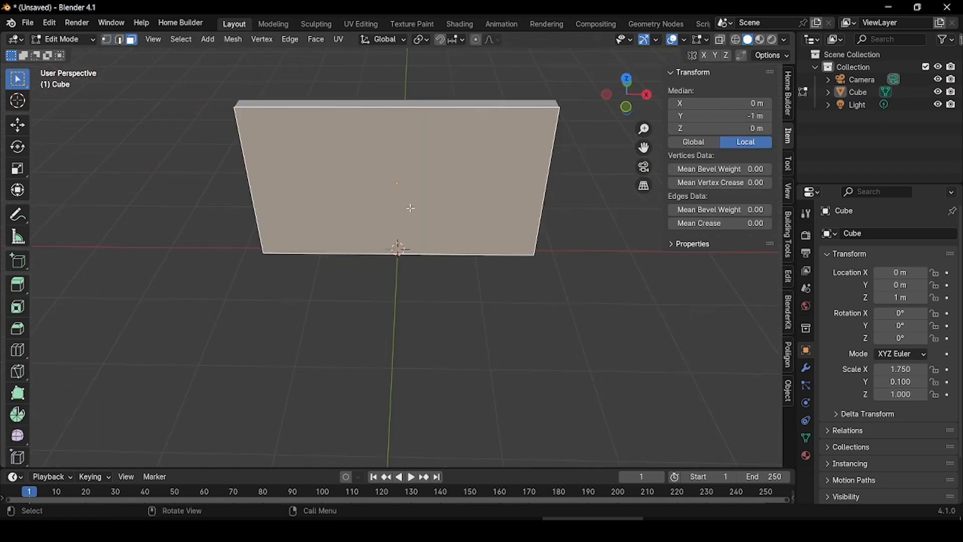
pyautogui.moveTo(440, 234); pyautogui.dragTo(421, 221, button='middle')
pyautogui.press('i')
pyautogui.click(430, 200)
pyautogui.press('e')
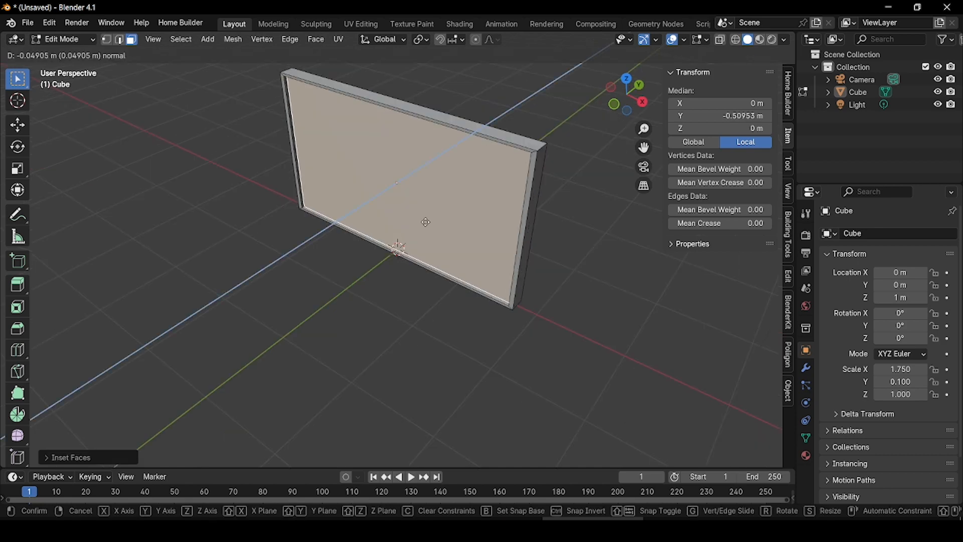
pyautogui.click(426, 222)
pyautogui.scroll(-4, 426, 222)
pyautogui.click(86, 41)
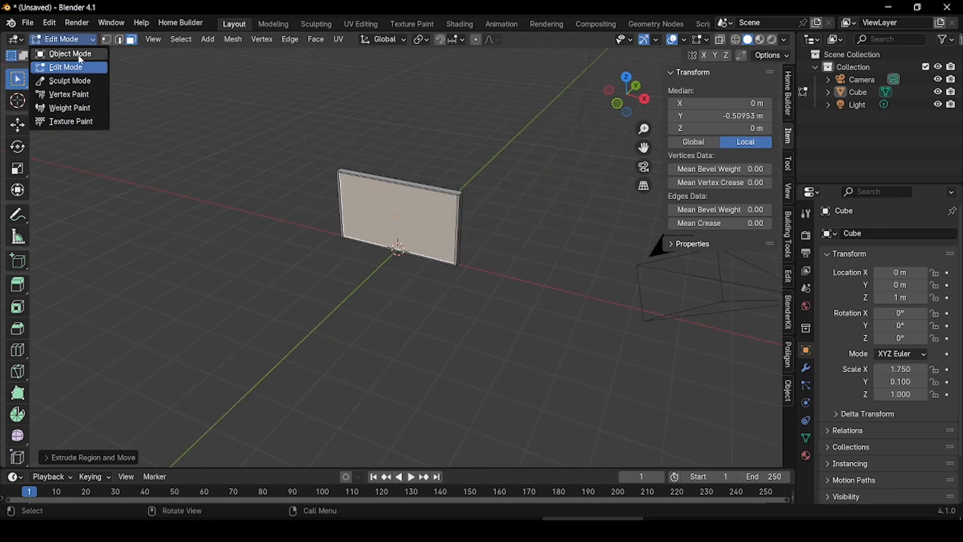
pyautogui.click(81, 54)
# Add a cube scaled to about 0.39 × 0.17 × 0.66 m and place it against the middle of the panel's back.
pyautogui.moveTo(445, 266); pyautogui.dragTo(408, 118, button='middle')
pyautogui.hotkey('shift', 'a')
pyautogui.moveTo(415, 164)
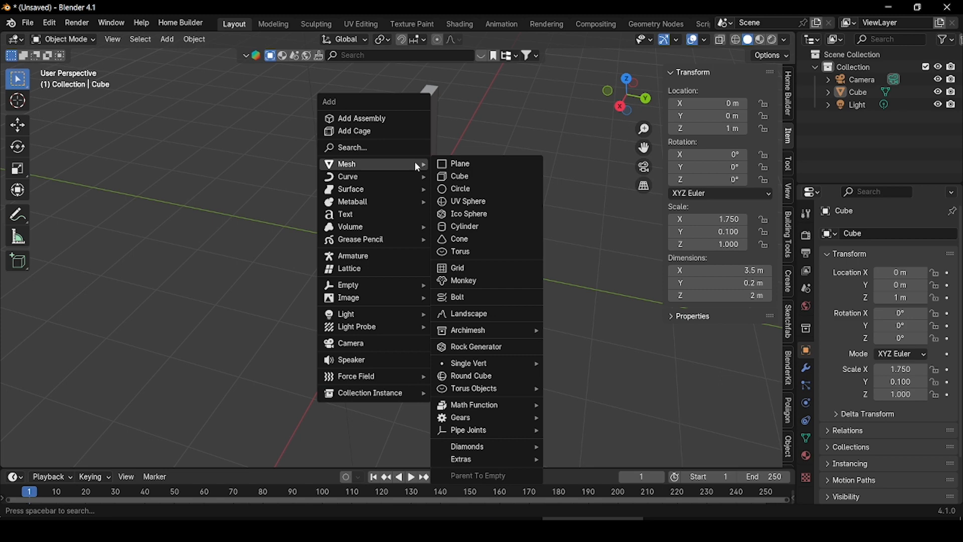
pyautogui.click(455, 182)
pyautogui.press('s')
pyautogui.press('y')
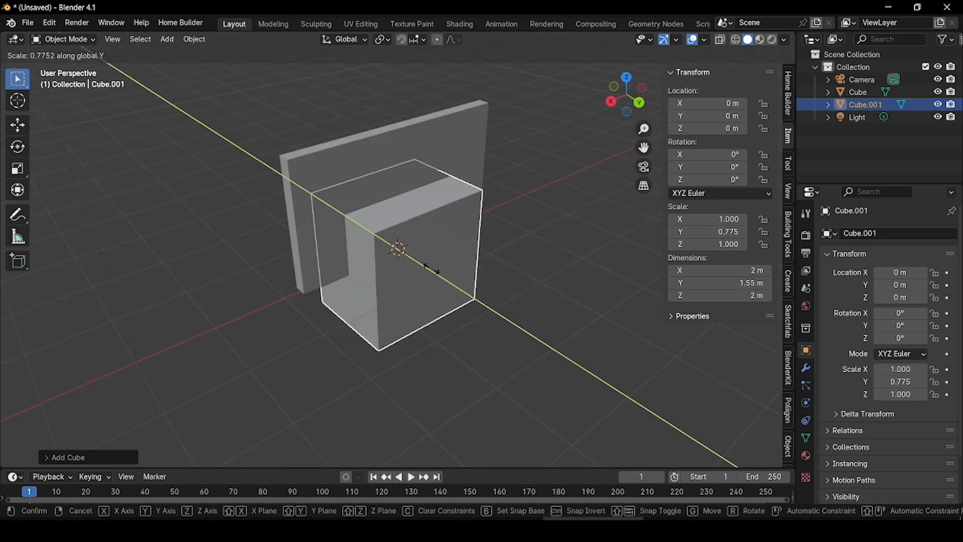
pyautogui.click(405, 244)
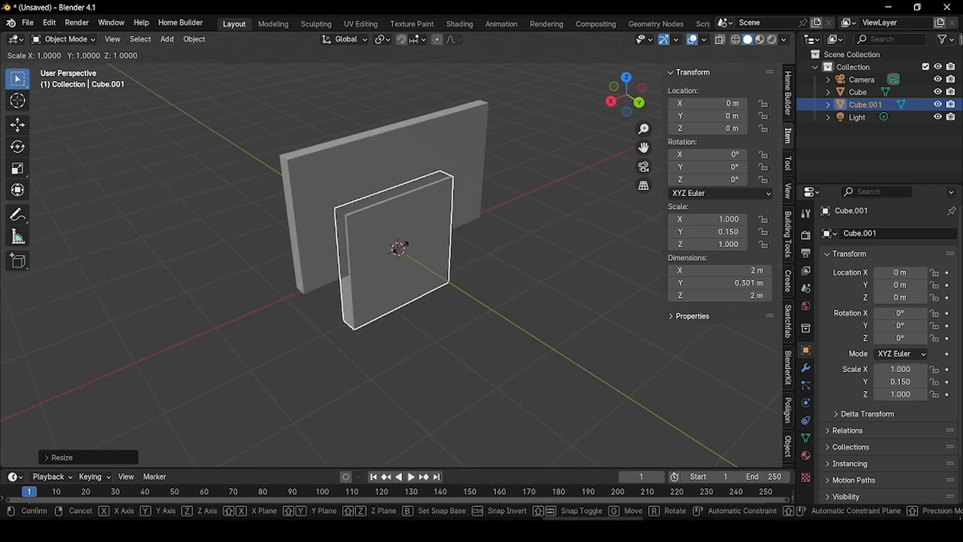
pyautogui.press('x')
pyautogui.click(418, 278)
pyautogui.moveTo(418, 278); pyautogui.dragTo(418, 278, button='middle')
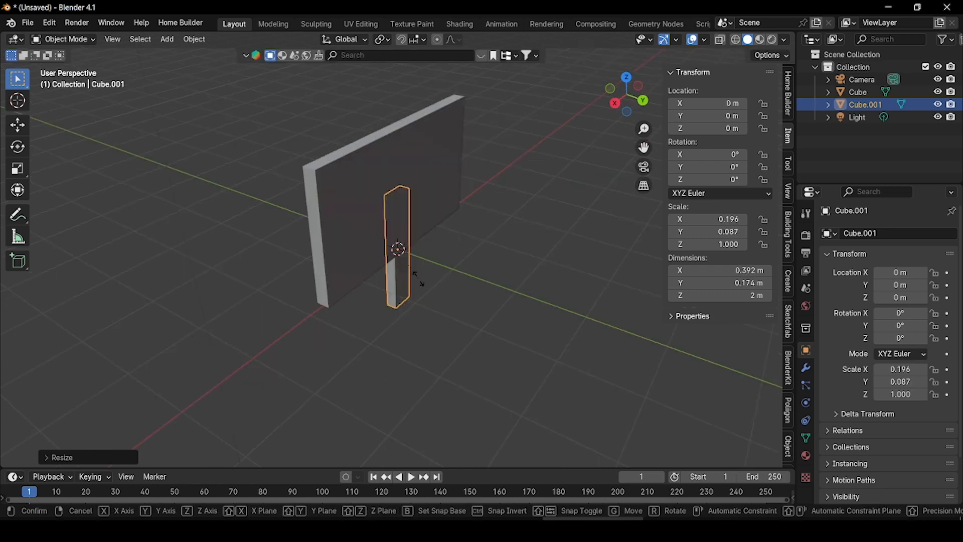
pyautogui.press('z')
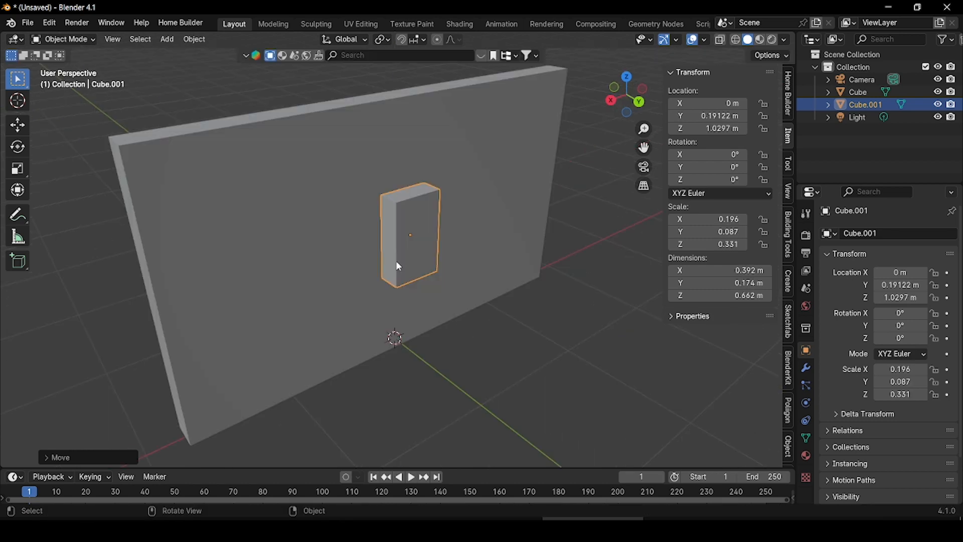
# Move the small block's top edge nearest the panel slightly along Y into the panel's back.
pyautogui.click(64, 39)
pyautogui.click(65, 52)
pyautogui.moveTo(241, 216); pyautogui.dragTo(166, 211, button='middle')
pyautogui.click(119, 43)
pyautogui.scroll(3, 334, 264)
pyautogui.click(411, 196)
pyautogui.moveTo(412, 195); pyautogui.dragTo(402, 161, button='middle')
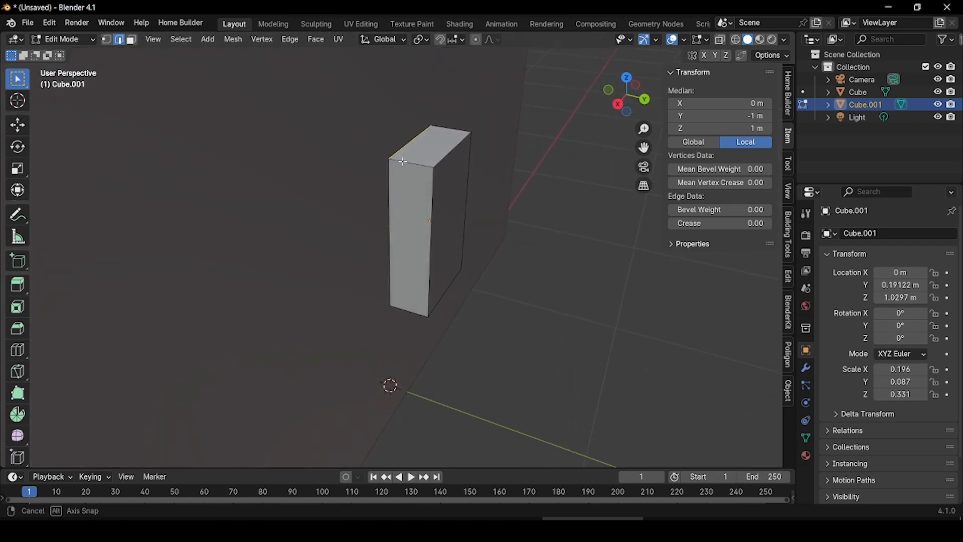
pyautogui.press('g')
pyautogui.press('y')
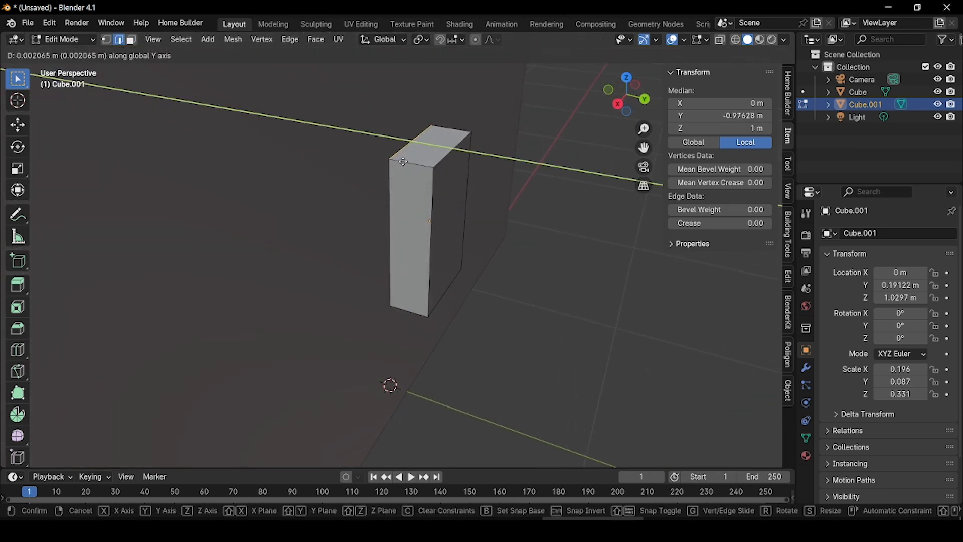
pyautogui.click(415, 161)
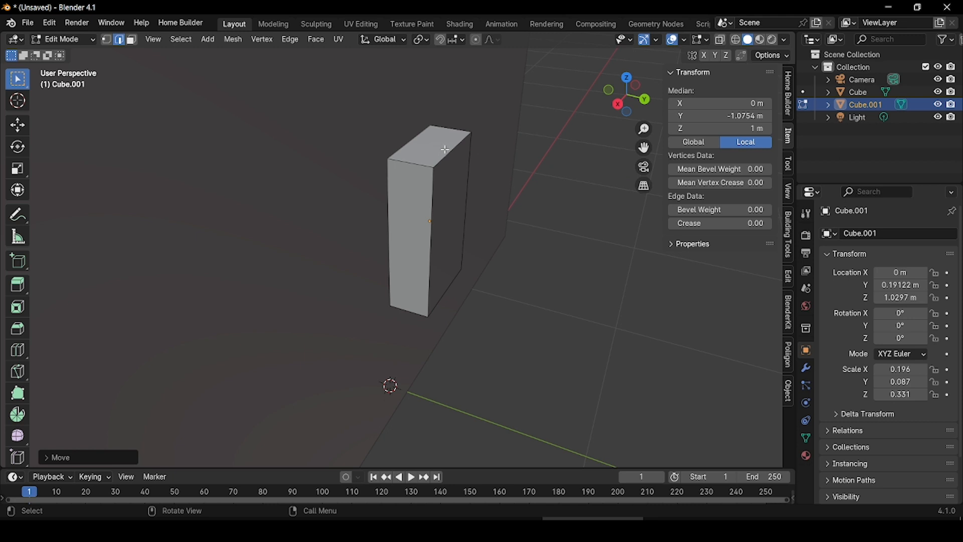
# Move the block's top outer edge along Y to the panel's back so the block slopes like a wedge.
pyautogui.hotkey('ctrl', 'z')
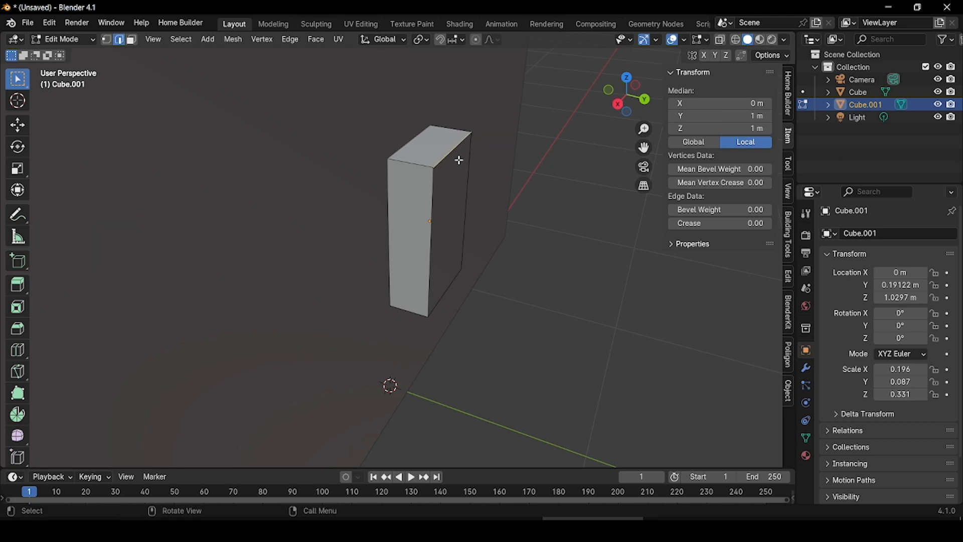
pyautogui.press('g')
pyautogui.press('y')
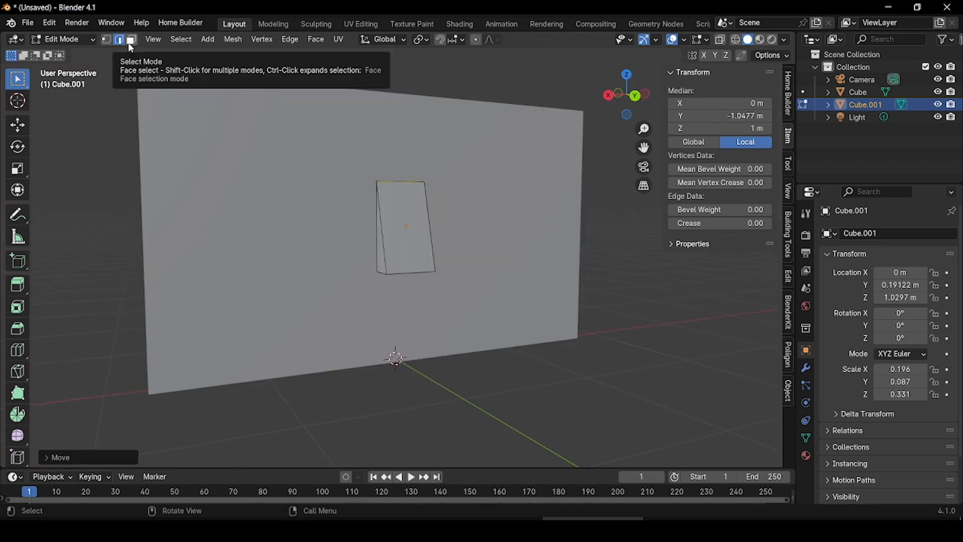
# Shift the wedge's bottom face slightly away from the panel along Y.
pyautogui.click(131, 44)
pyautogui.moveTo(179, 103); pyautogui.dragTo(451, 327, button='middle')
pyautogui.click(410, 254)
pyautogui.press('g')
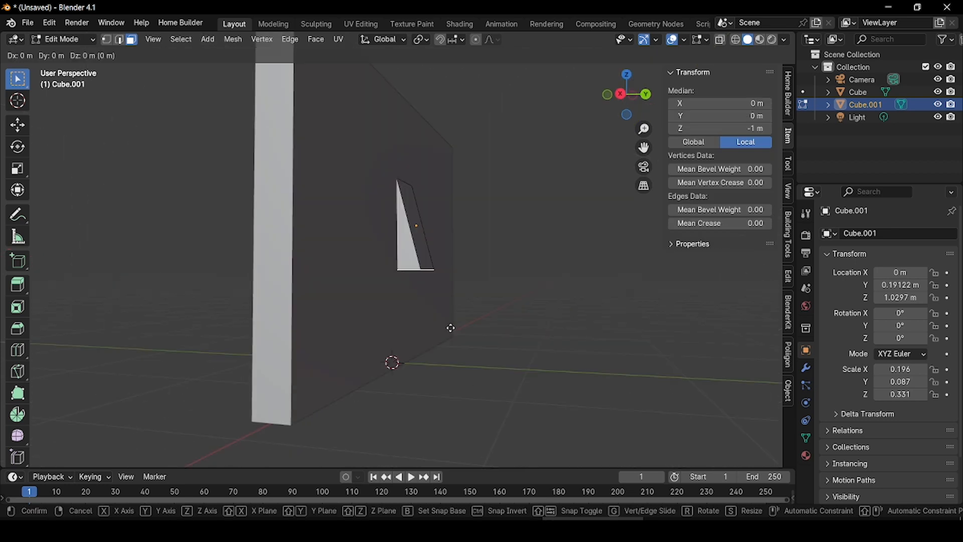
pyautogui.click(450, 329)
# Inset the wedge's bottom face by about 0.12 m and extrude it down along Z to form the stand's neck.
pyautogui.press('i')
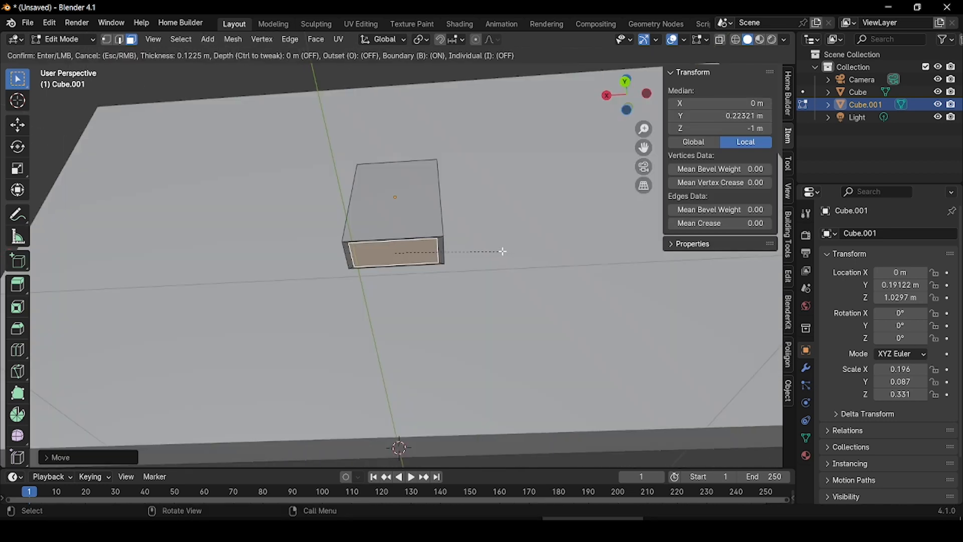
pyautogui.click(503, 251)
pyautogui.press('e')
pyautogui.press('z')
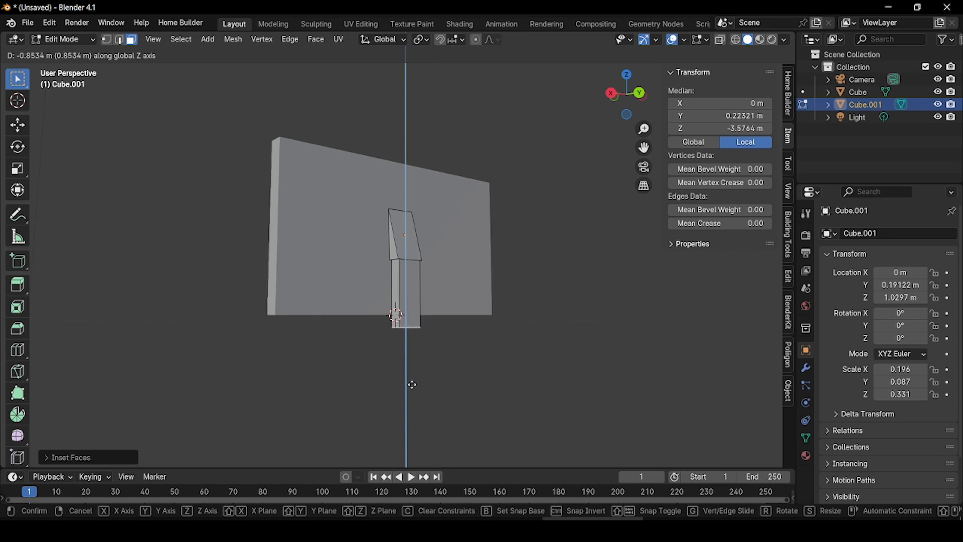
pyautogui.click(415, 404)
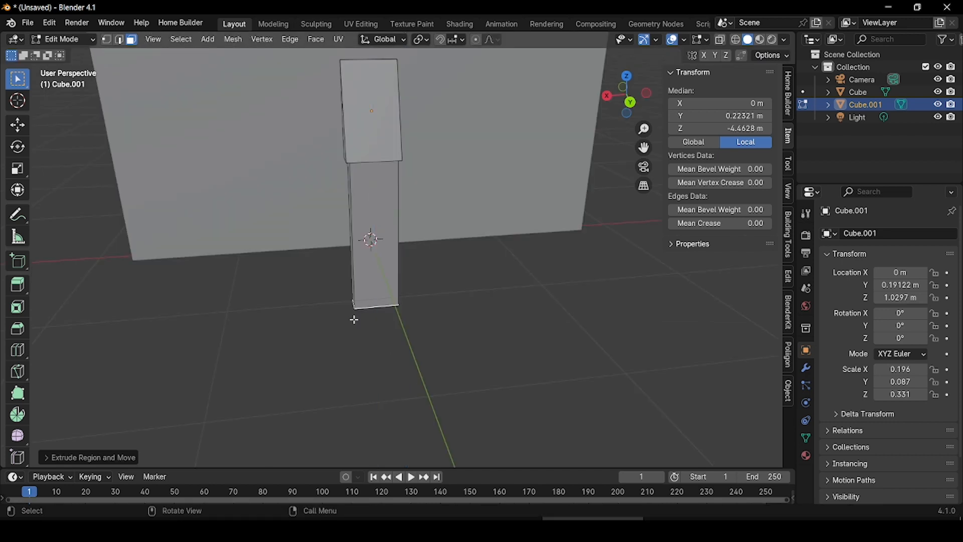
# Widen the neck's bottom end in X and Y into a rectangular base and extrude it down about 0.07 m.
pyautogui.press('s')
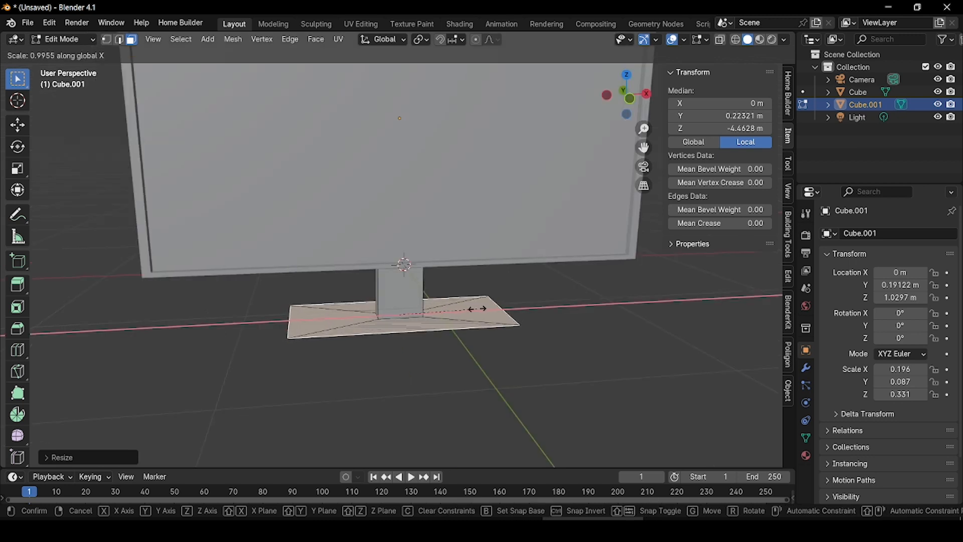
pyautogui.click(472, 310)
pyautogui.press('g')
pyautogui.press('y')
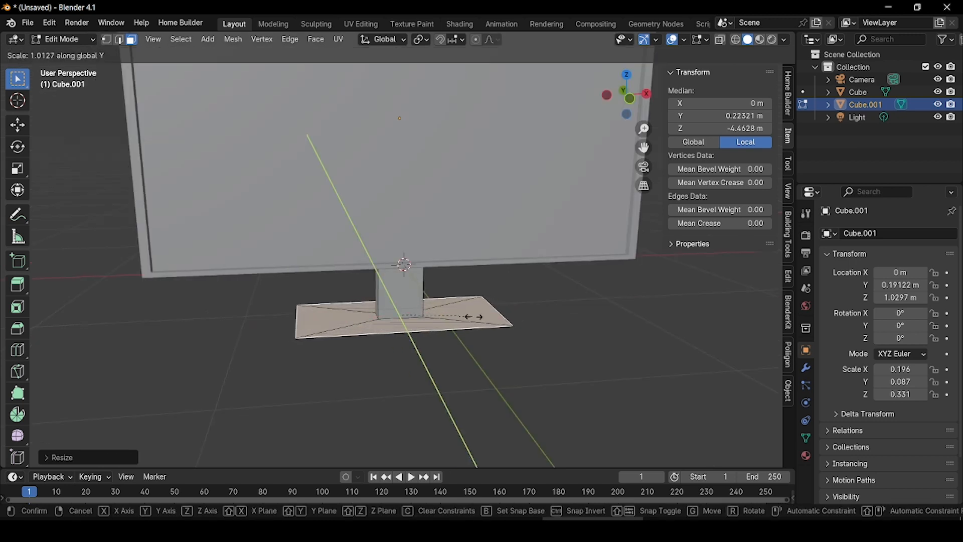
pyautogui.press('z')
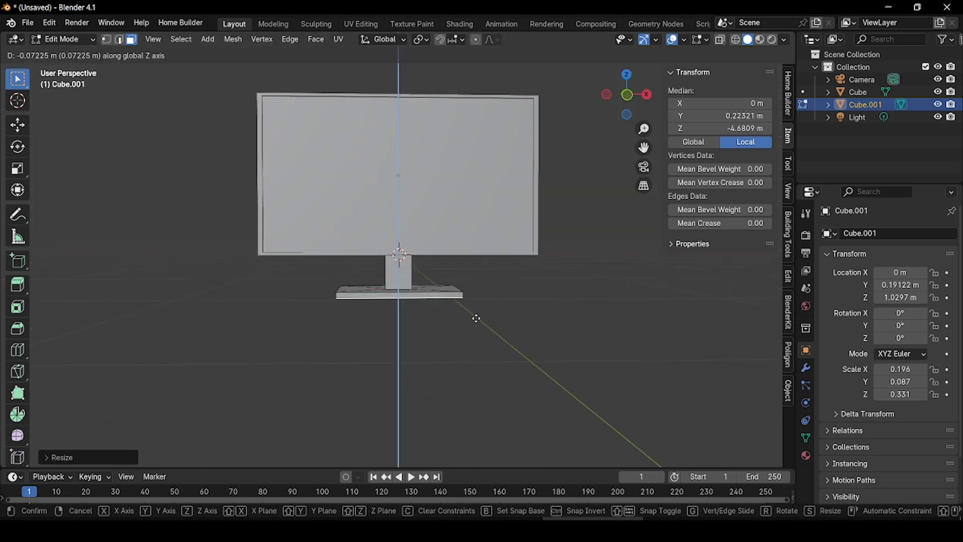
pyautogui.click(476, 320)
pyautogui.press('Tab')
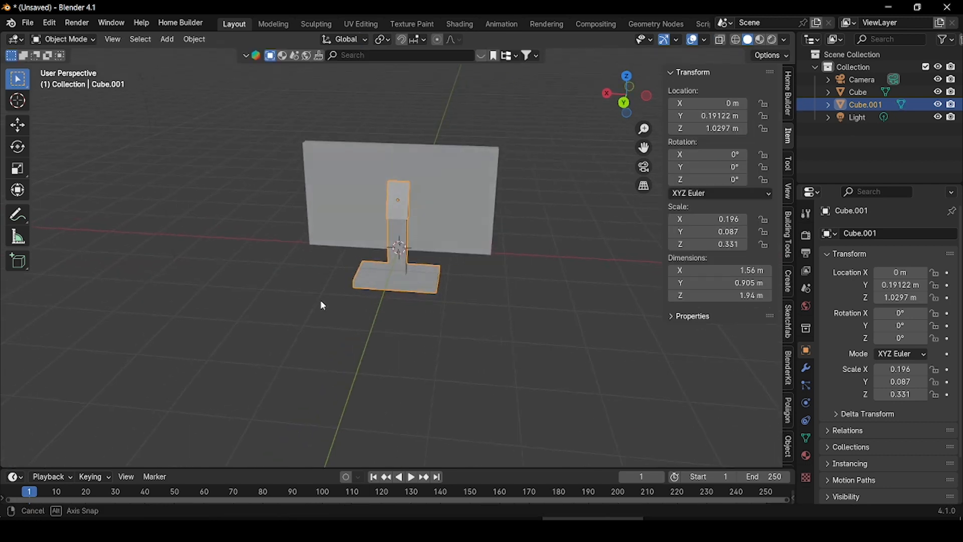
# Raise the screen and stand together about 0.61 m along Z so the base sits on the ground in front view.
pyautogui.moveTo(323, 305); pyautogui.dragTo(477, 267, button='middle')
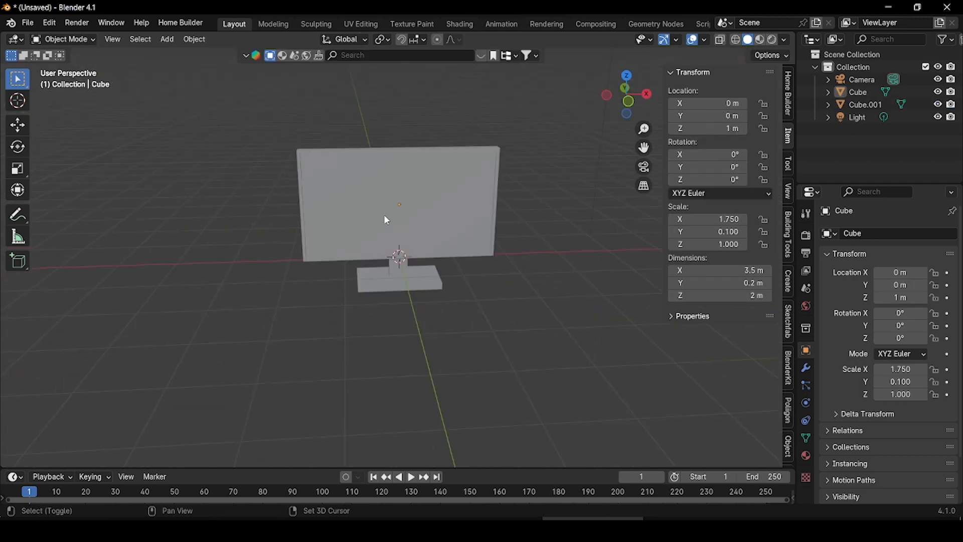
pyautogui.keyDown('shift'); pyautogui.click(383, 215); pyautogui.keyUp('shift')
pyautogui.keyDown('shift'); pyautogui.click(404, 276); pyautogui.keyUp('shift')
pyautogui.click(627, 100)
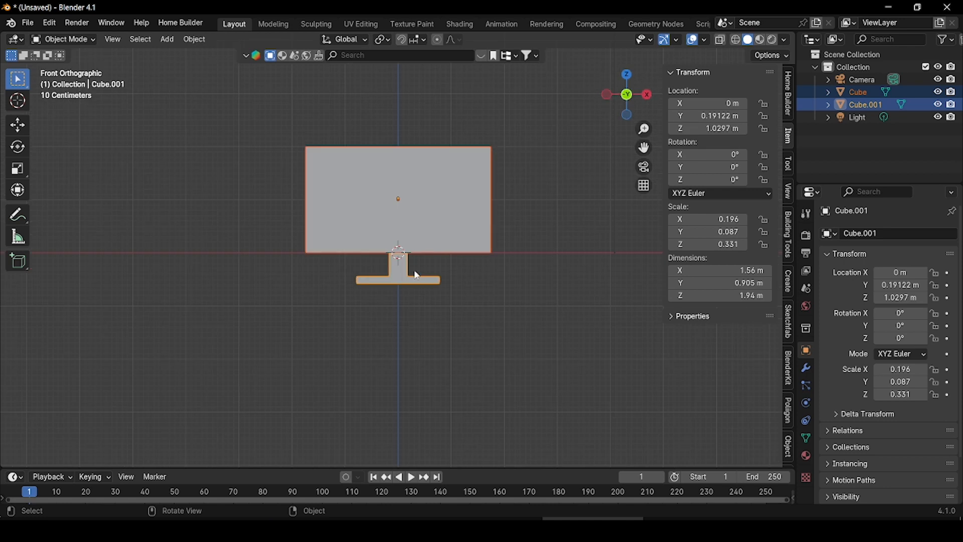
pyautogui.scroll(2, 412, 285)
pyautogui.press('g')
pyautogui.press('z')
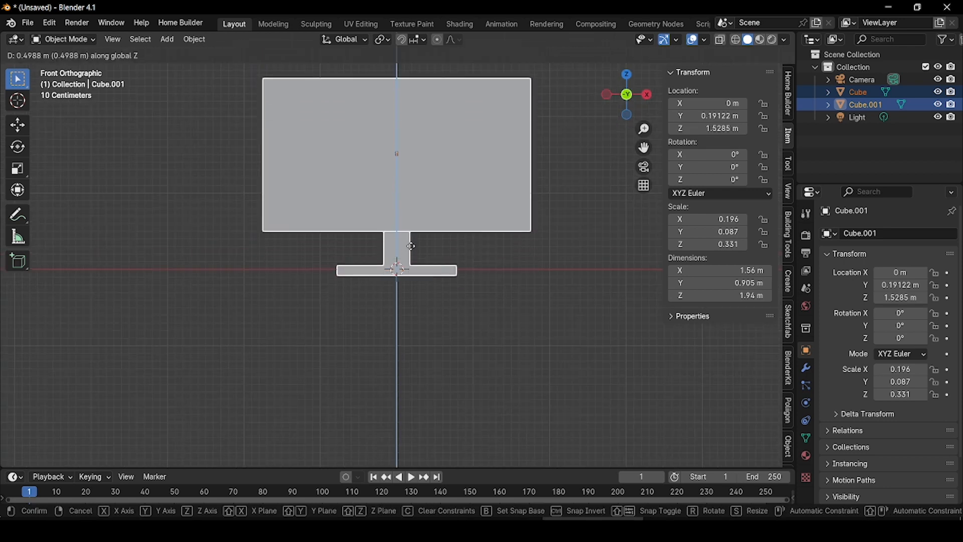
pyautogui.click(411, 241)
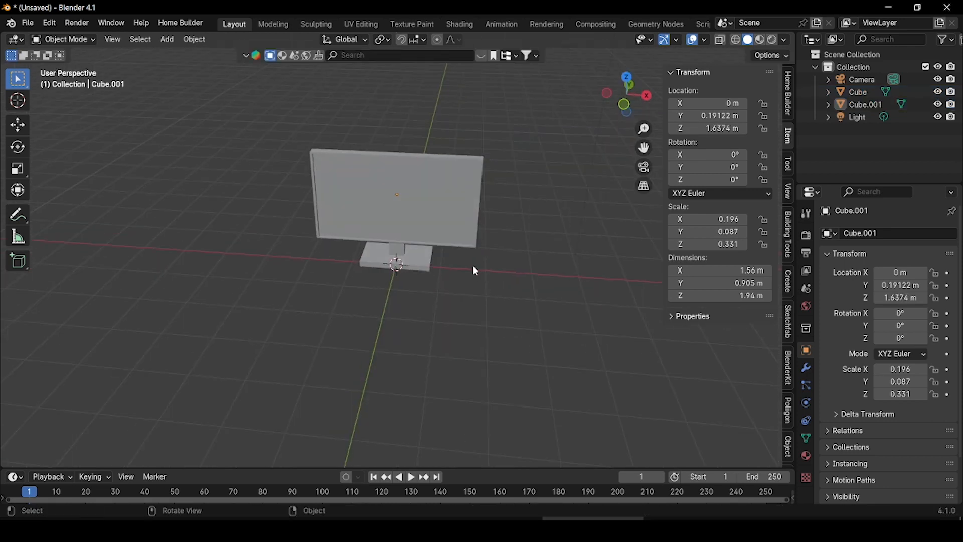
# Add a plane beneath the monitor and scale it to about 4.09 m in X and 2.84 m in Y.
pyautogui.hotkey('shift', 'a')
pyautogui.moveTo(372, 91)
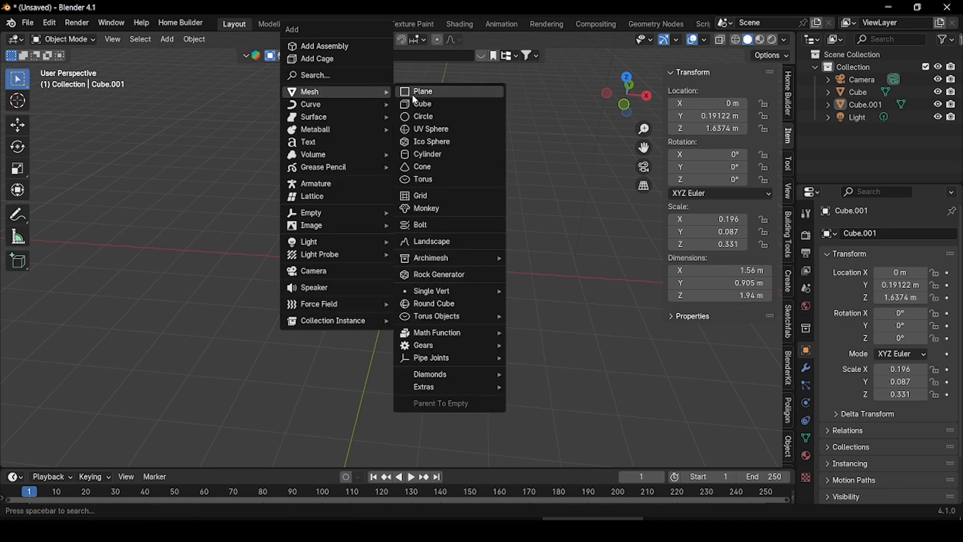
pyautogui.click(415, 95)
pyautogui.press('s')
pyautogui.press('x')
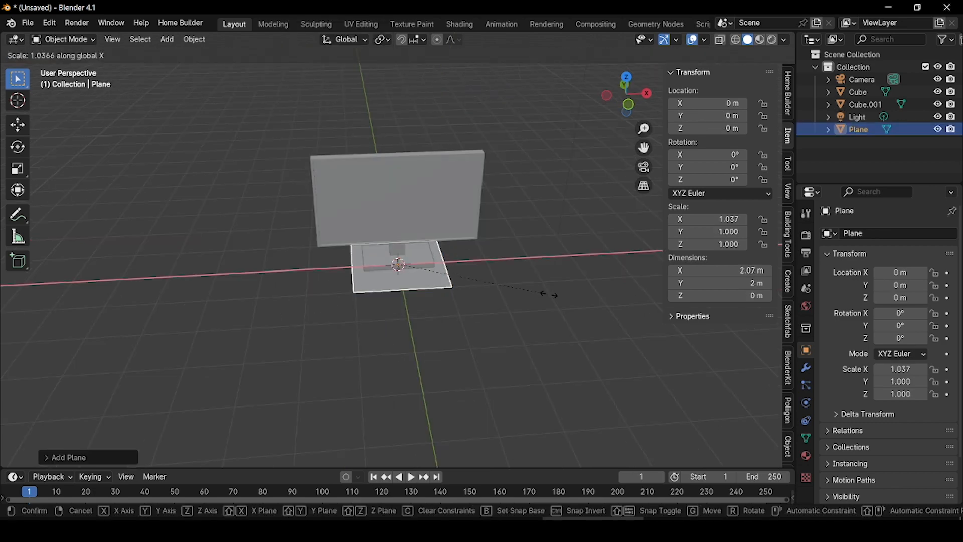
pyautogui.click(580, 294)
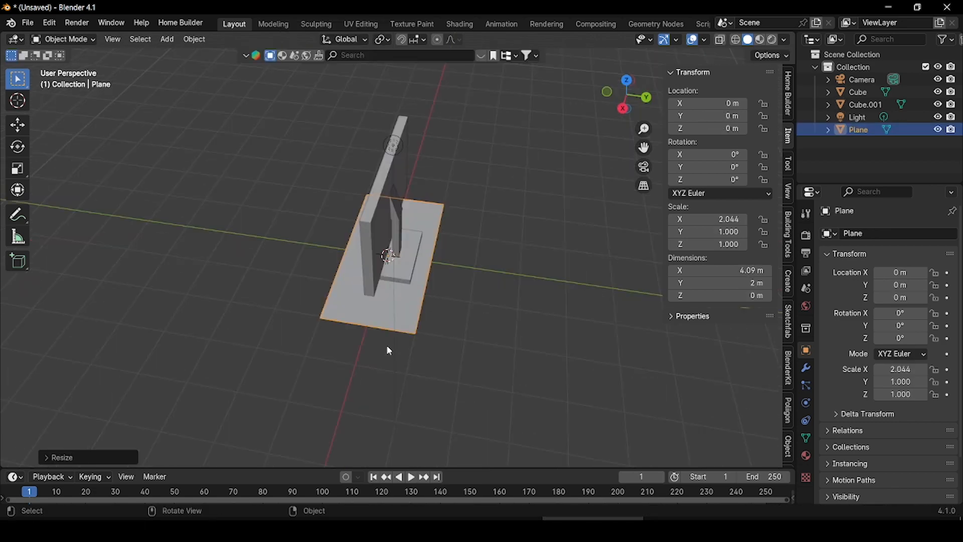
pyautogui.press('s')
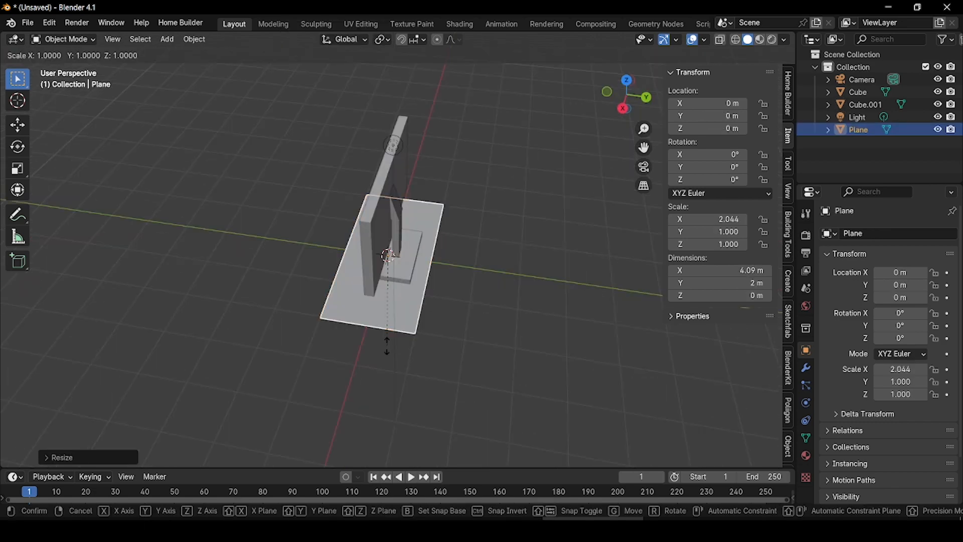
pyautogui.press('y')
pyautogui.click(444, 370)
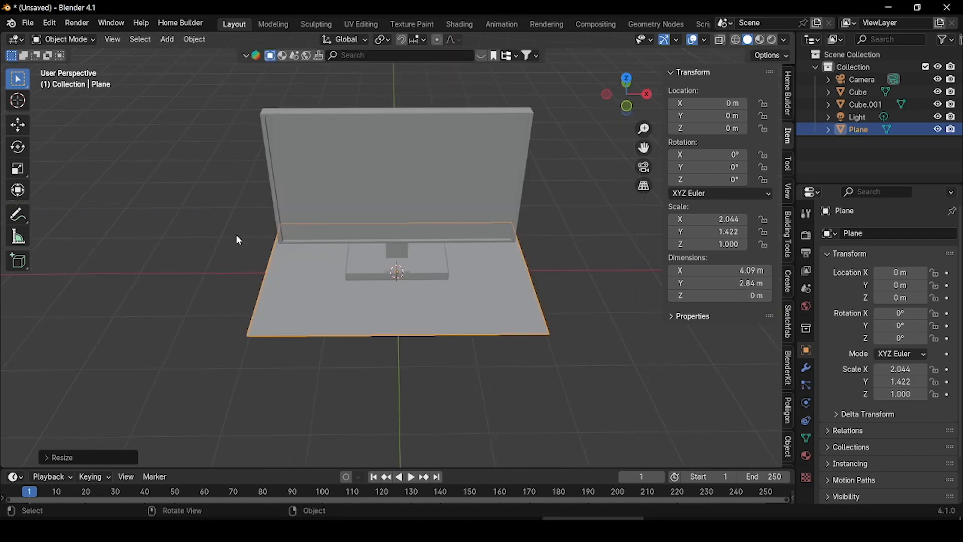
# Extrude the plane's face down about 0.107 m along Z to give the desktop thickness, and return to Object Mode.
pyautogui.click(83, 40)
pyautogui.click(79, 66)
pyautogui.moveTo(381, 261); pyautogui.dragTo(362, 303, button='middle')
pyautogui.press('g')
pyautogui.press('z')
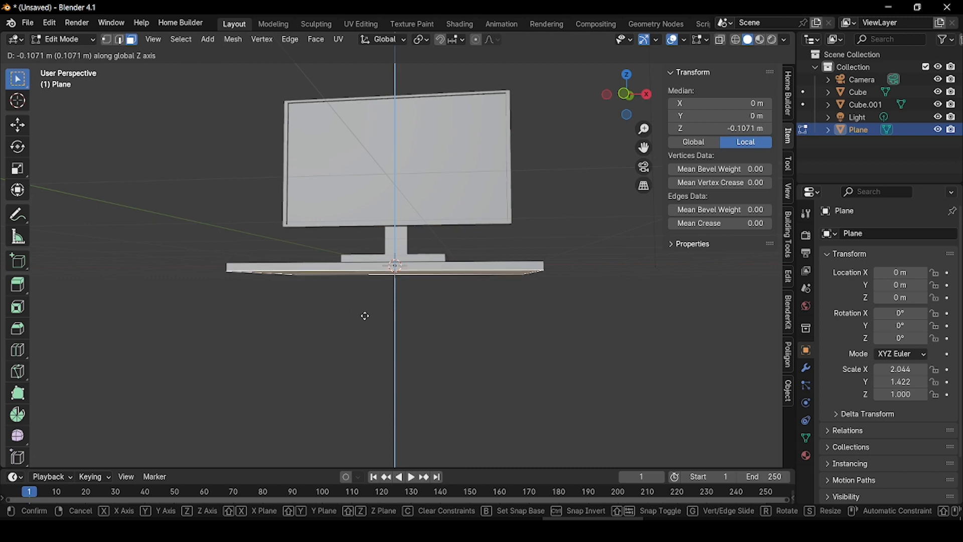
pyautogui.click(365, 316)
pyautogui.press('KP_7')
pyautogui.click(66, 40)
pyautogui.click(71, 53)
# Add a cube, scale it down to desk-leg width and place it at one corner of the desktop.
pyautogui.moveTo(396, 241); pyautogui.dragTo(397, 216, button='middle')
pyautogui.hotkey('shift', 'a')
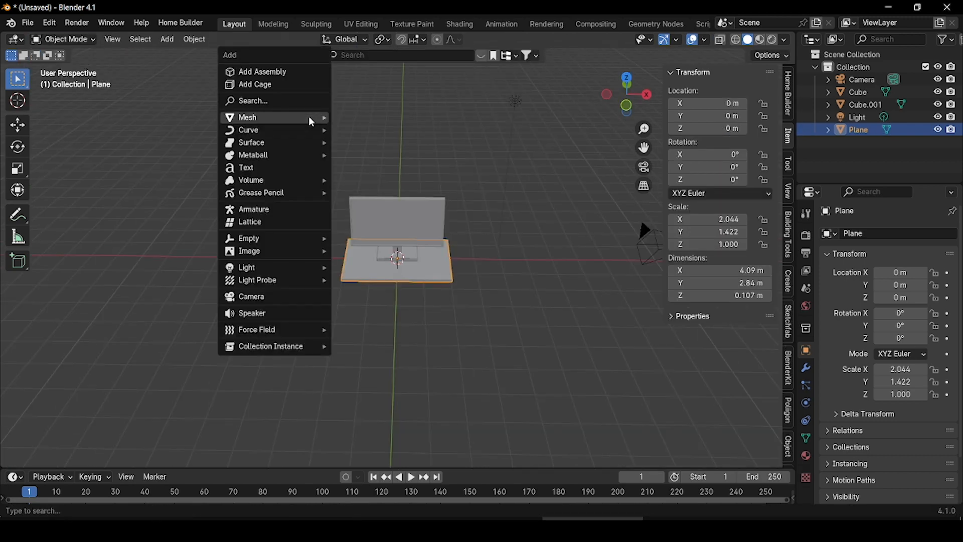
pyautogui.moveTo(248, 119)
pyautogui.click(359, 129)
pyautogui.press('s')
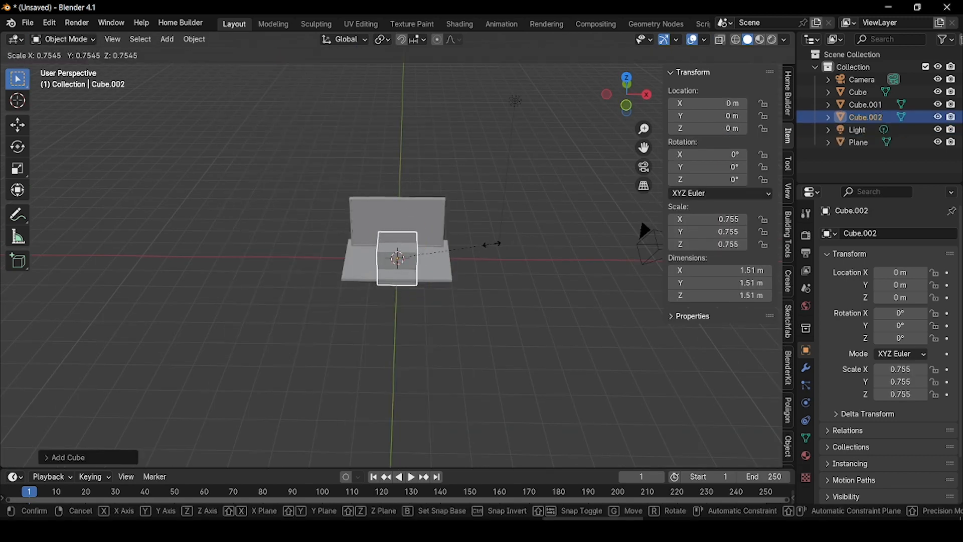
pyautogui.click(428, 258)
pyautogui.press('g')
pyautogui.scroll(5, 273, 291)
pyautogui.moveTo(272, 291); pyautogui.dragTo(310, 330, button='middle')
# Add a Boolean modifier set to Difference to the desktop, pick the small corner cube as cutter and apply it.
pyautogui.click(309, 330)
pyautogui.click(806, 369)
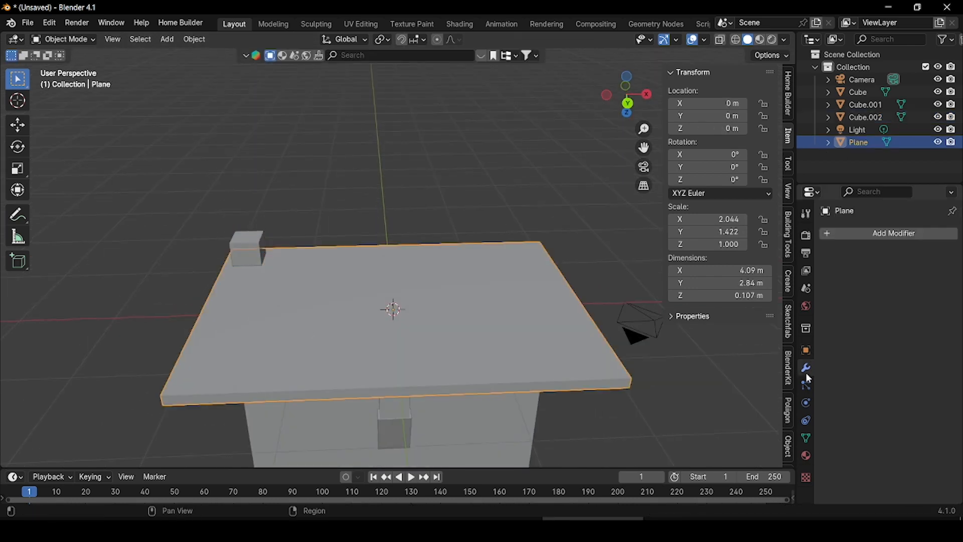
pyautogui.click(869, 234)
pyautogui.click(819, 237)
pyautogui.click(720, 273)
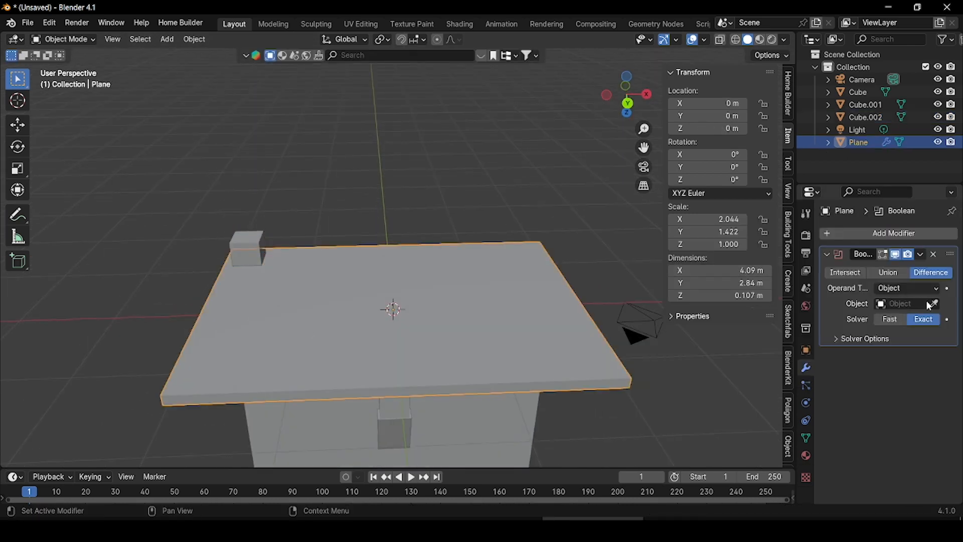
pyautogui.click(935, 304)
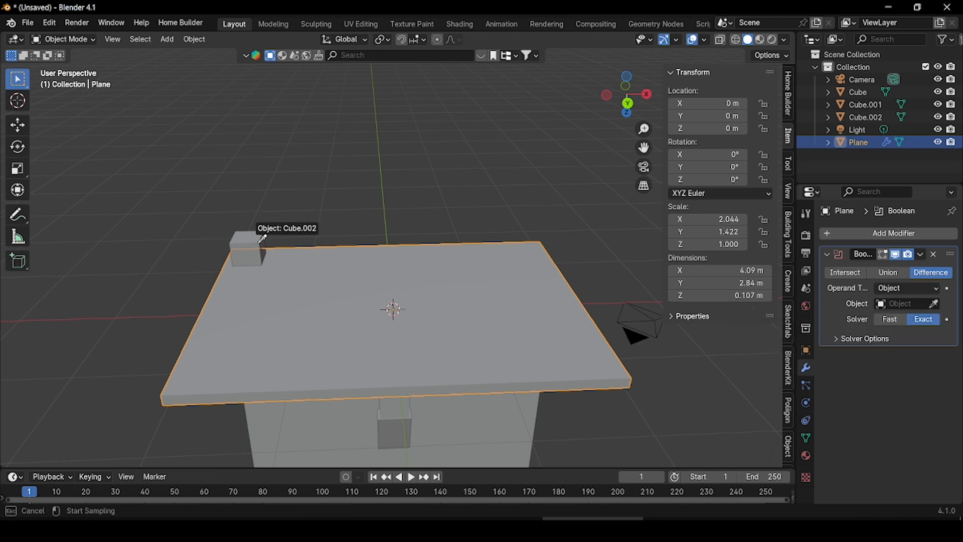
pyautogui.click(261, 243)
pyautogui.click(922, 255)
pyautogui.click(890, 270)
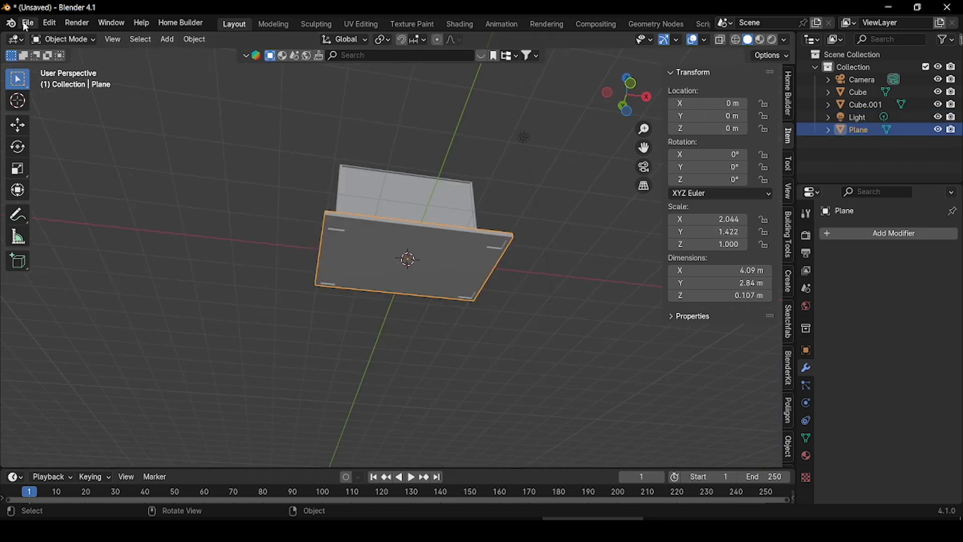
# Dissolve the face along the short side of the desktop's underside, and extrude the four corner squares down into legs.
pyautogui.click(62, 39)
pyautogui.click(60, 65)
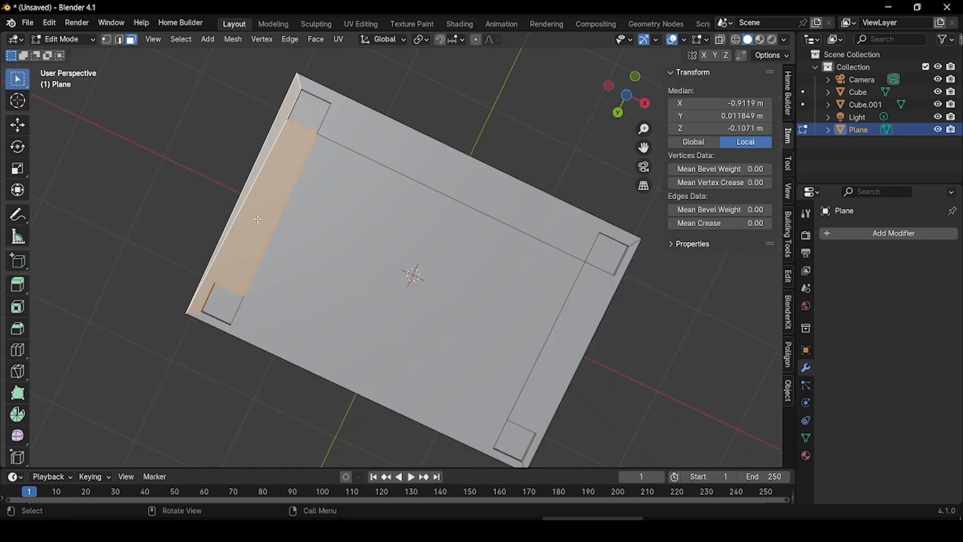
pyautogui.press('x')
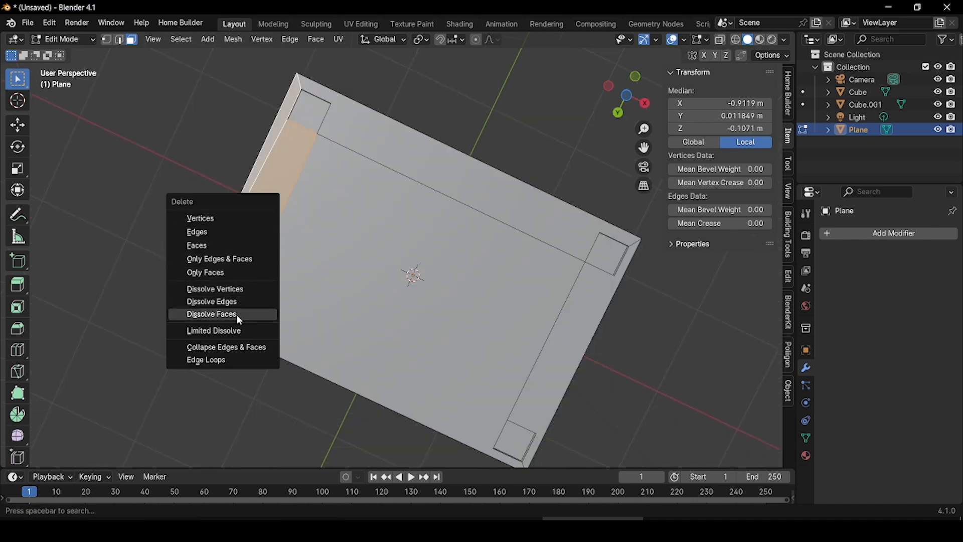
pyautogui.click(236, 314)
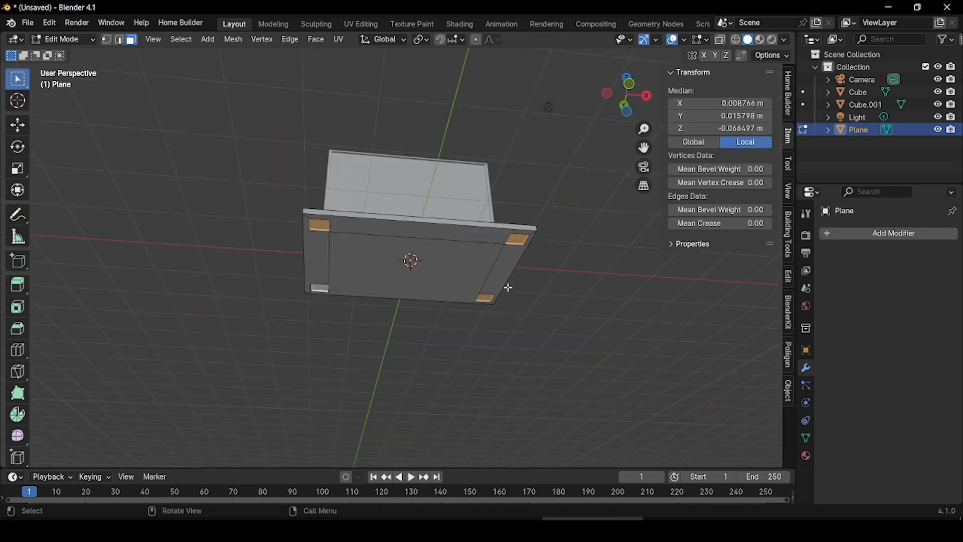
pyautogui.press('e')
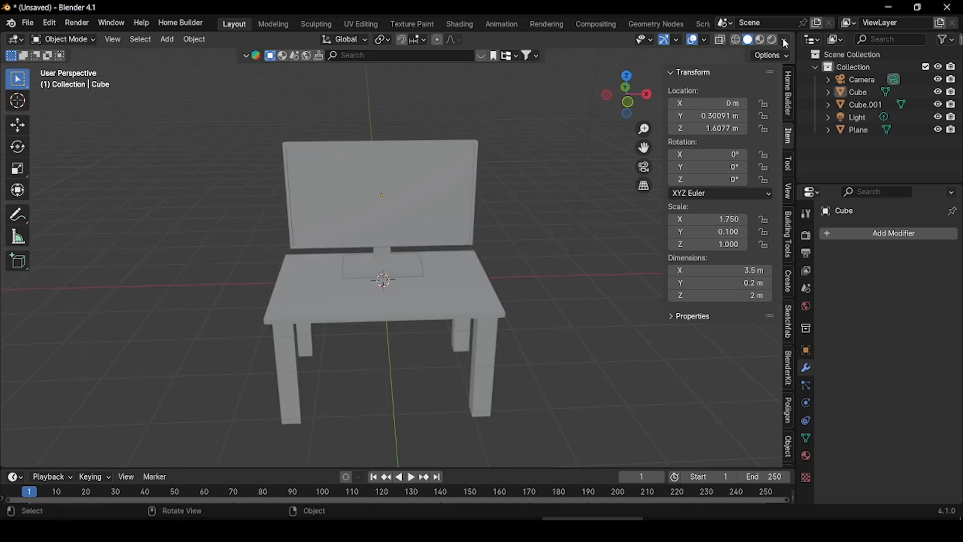
# Turn on Cavity in the solid viewport shading and set its type to Both.
pyautogui.click(786, 40)
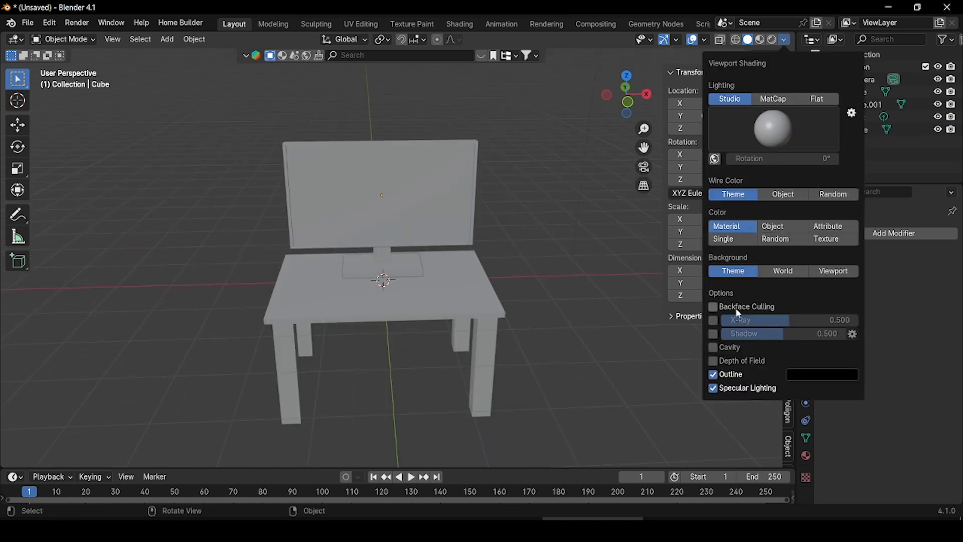
pyautogui.click(714, 347)
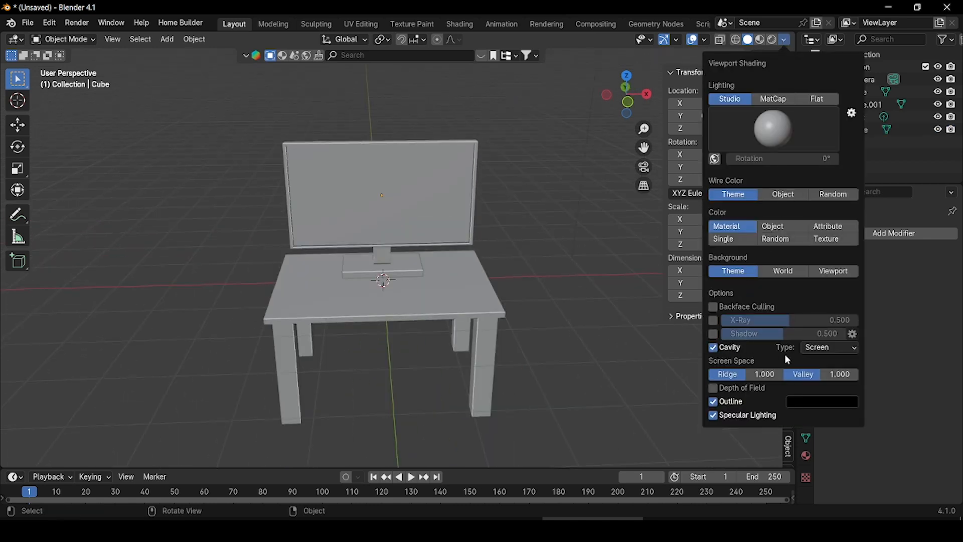
pyautogui.click(827, 347)
pyautogui.click(823, 389)
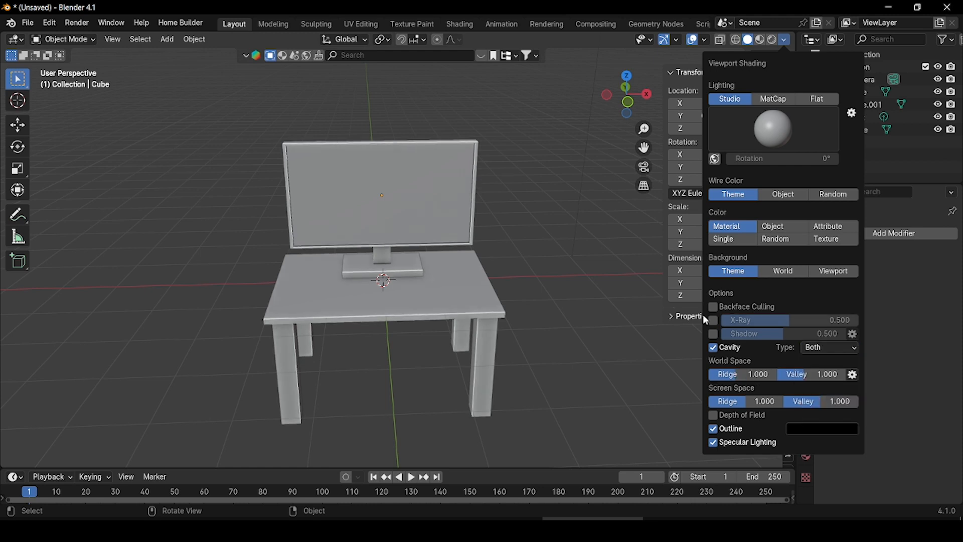
# Add a Bevel modifier to the monitor's screen body with an amount of 0.2 m and increase its segments.
pyautogui.scroll(2, 402, 212)
pyautogui.click(401, 212)
pyautogui.click(842, 234)
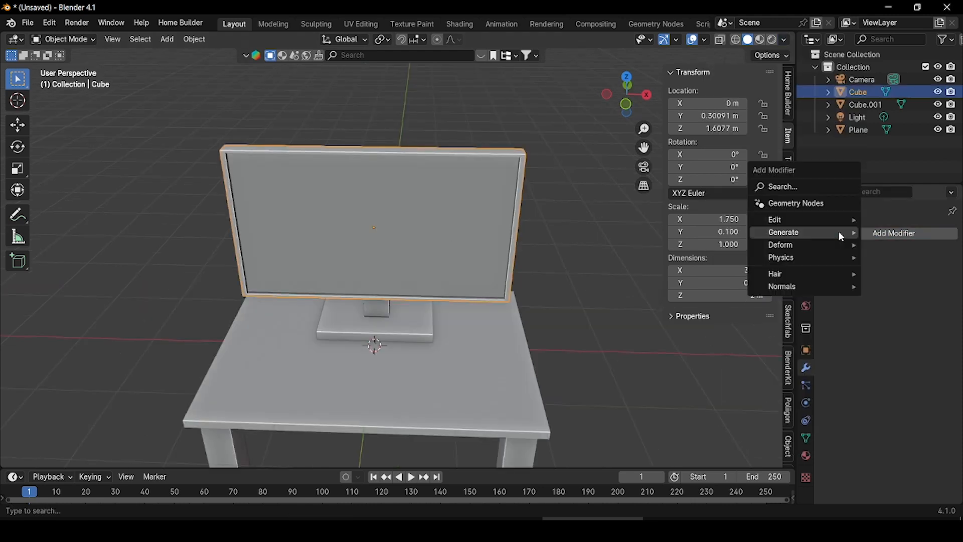
pyautogui.moveTo(803, 233)
pyautogui.click(694, 245)
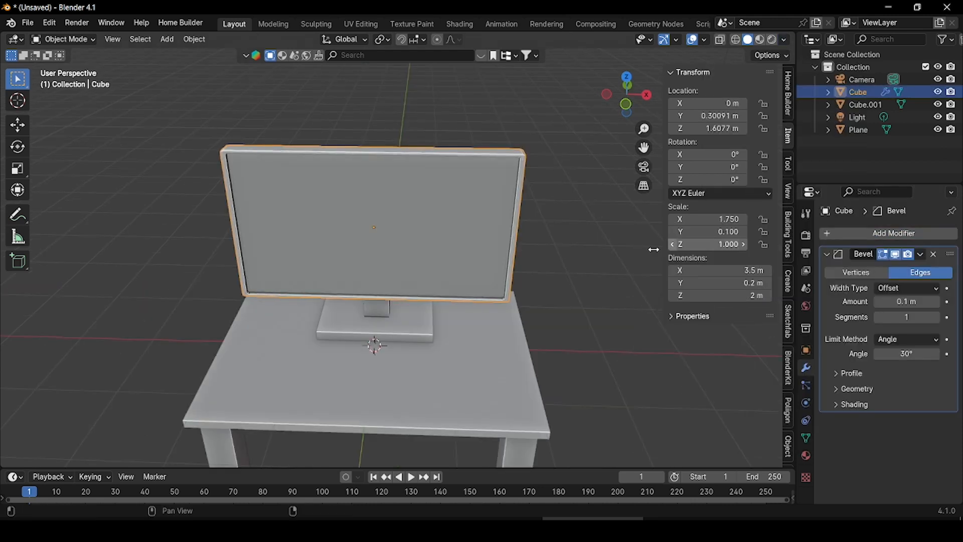
pyautogui.click(921, 300)
pyautogui.write('0.')
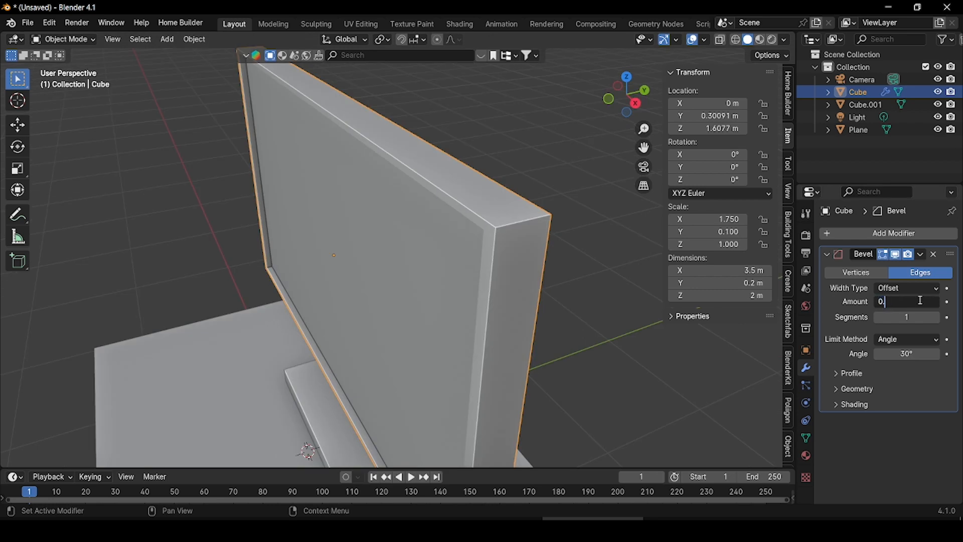
pyautogui.write('2')
pyautogui.press('Return')
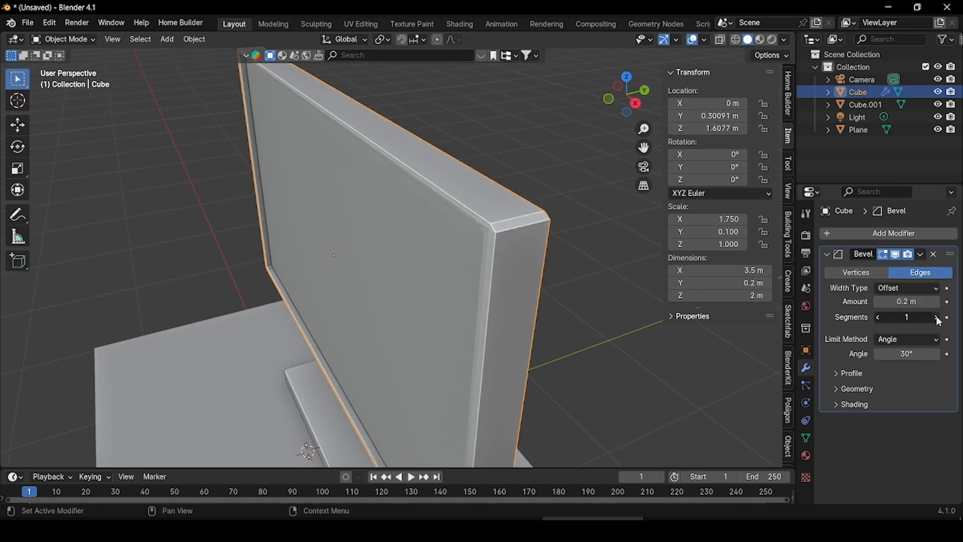
pyautogui.click(937, 317)
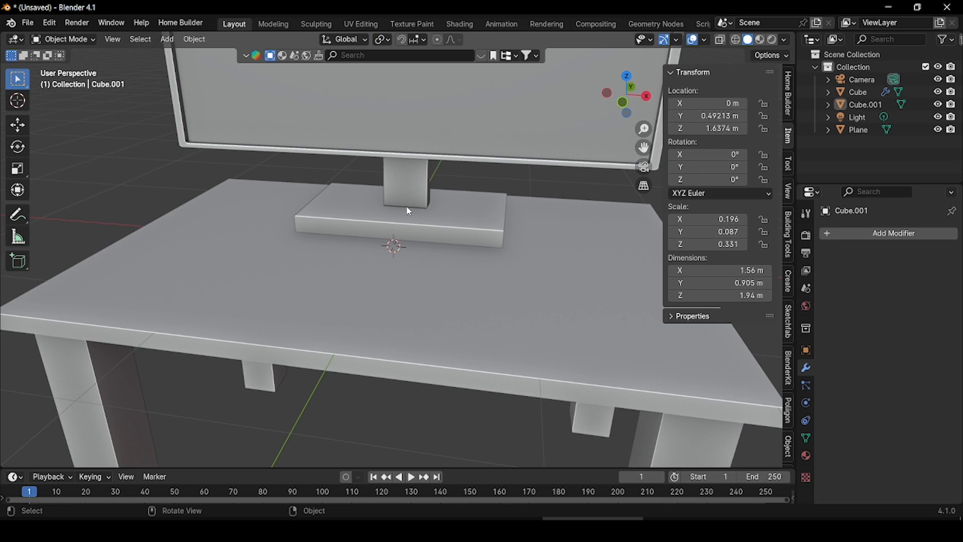
# Add a Bevel modifier to the monitor stand and change its amount.
pyautogui.click(410, 211)
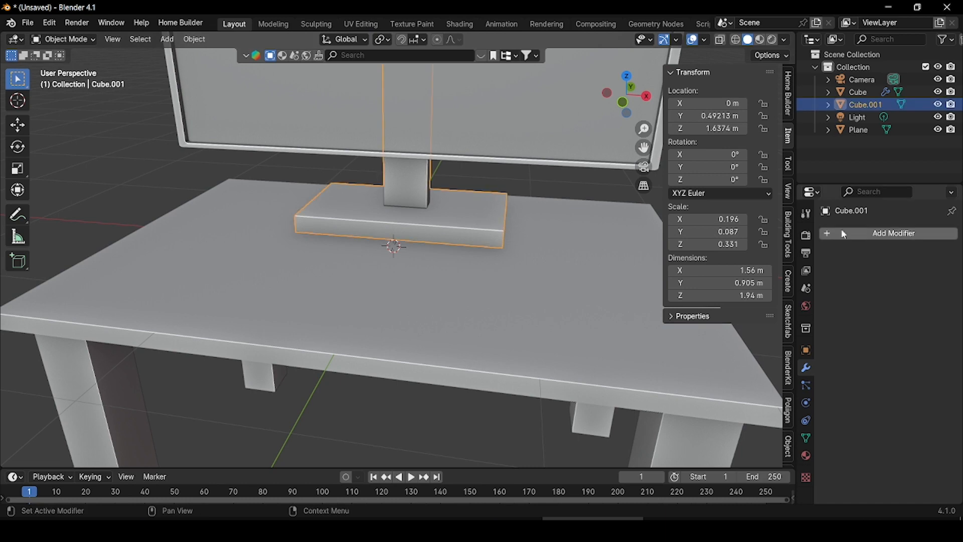
pyautogui.click(895, 233)
pyautogui.press('space')
pyautogui.click(717, 228)
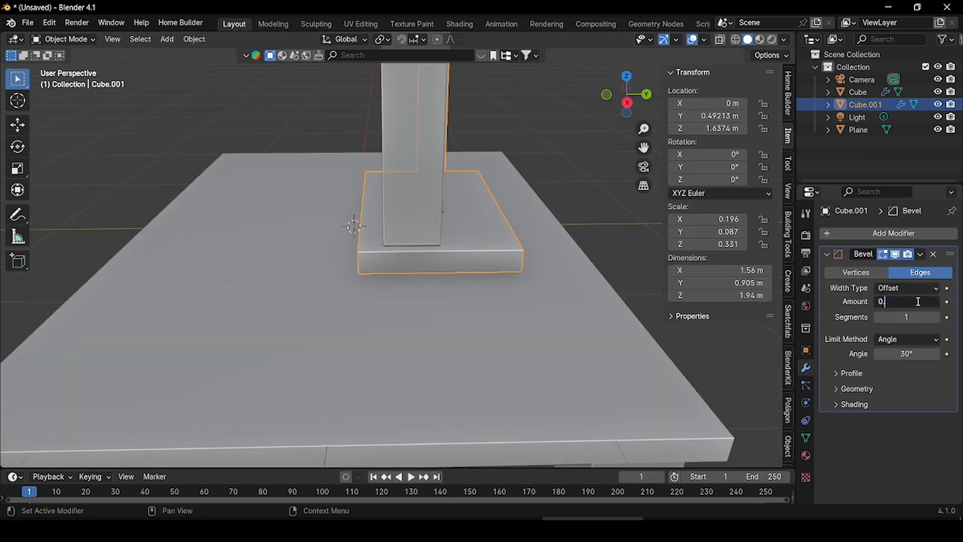
pyautogui.press('Return')
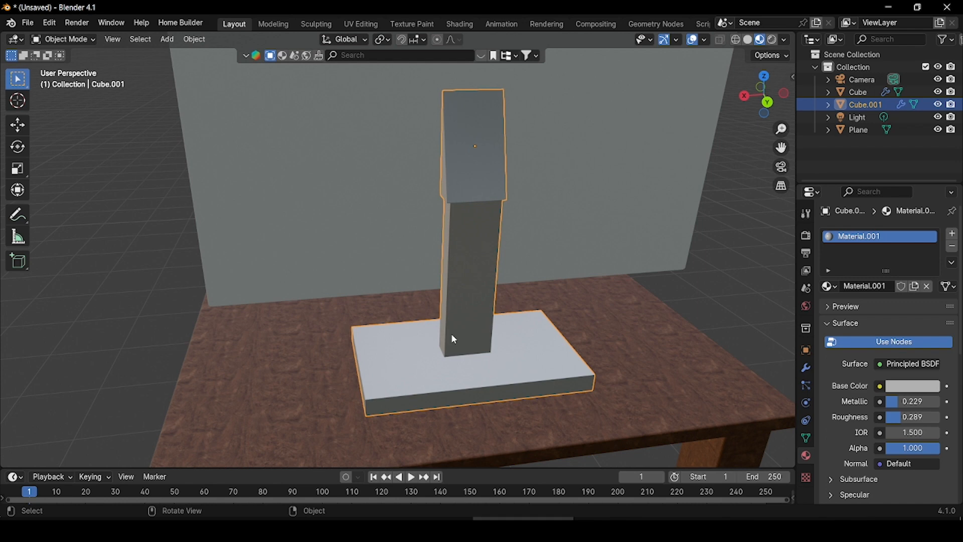
# Give the monitor body's material a black base color and a roughness of 0.179, and assign it in Edit Mode.
pyautogui.moveTo(454, 337); pyautogui.dragTo(482, 331, button='middle')
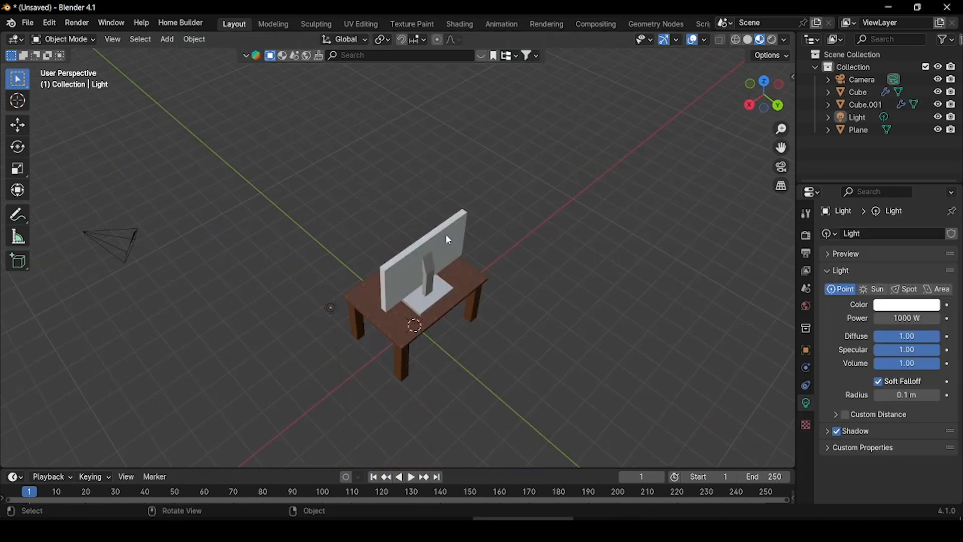
pyautogui.click(449, 240)
pyautogui.press('KP_Decimal')
pyautogui.click(63, 39)
pyautogui.click(71, 66)
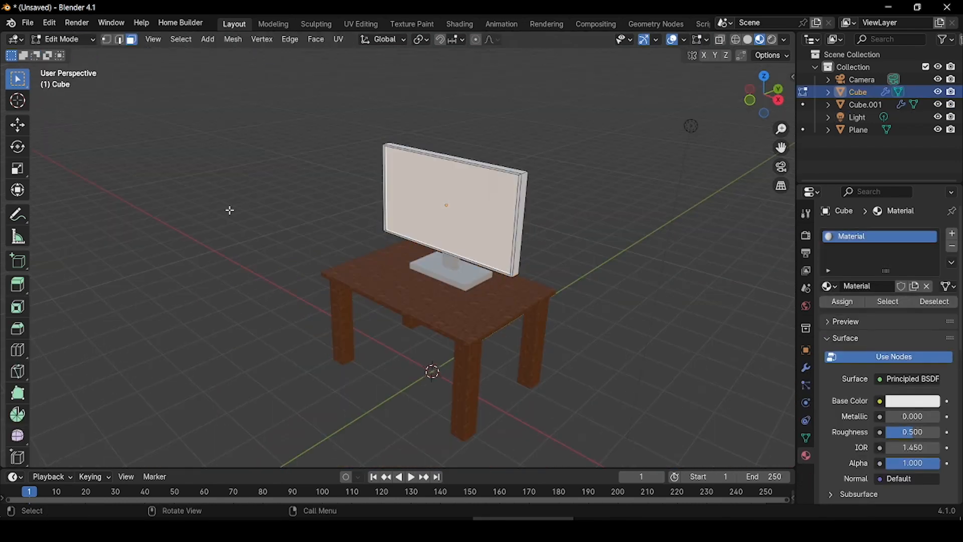
pyautogui.moveTo(230, 209); pyautogui.dragTo(228, 280, button='middle')
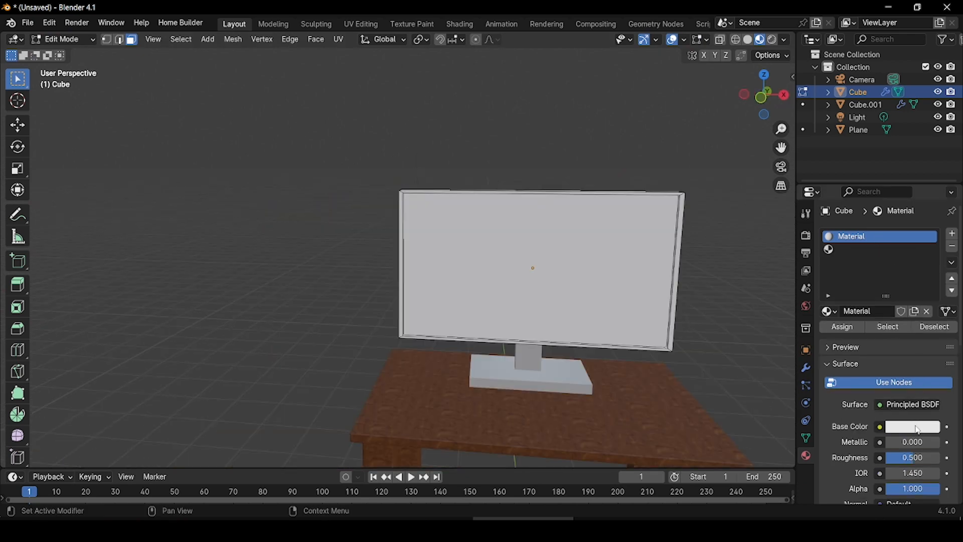
pyautogui.click(919, 430)
pyautogui.moveTo(930, 303); pyautogui.dragTo(931, 332)
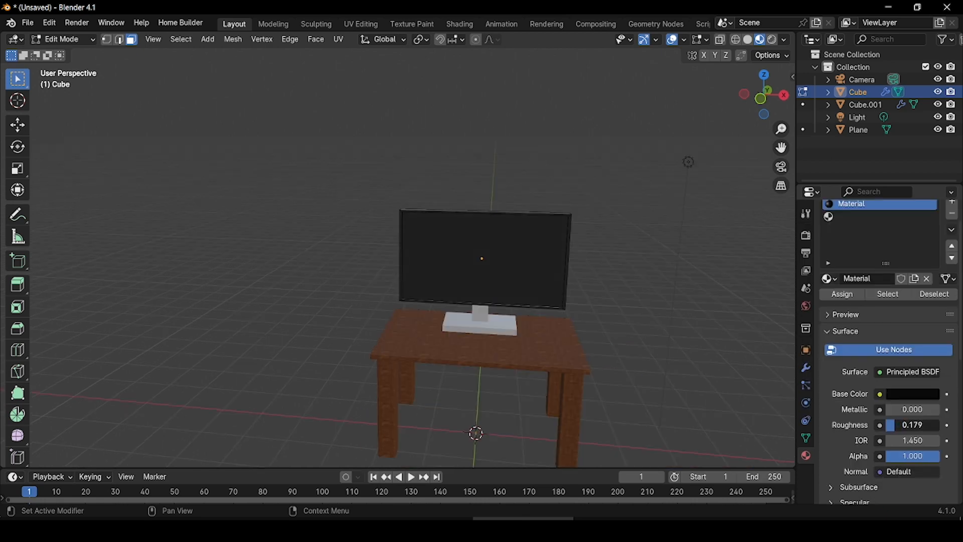
pyautogui.click(843, 295)
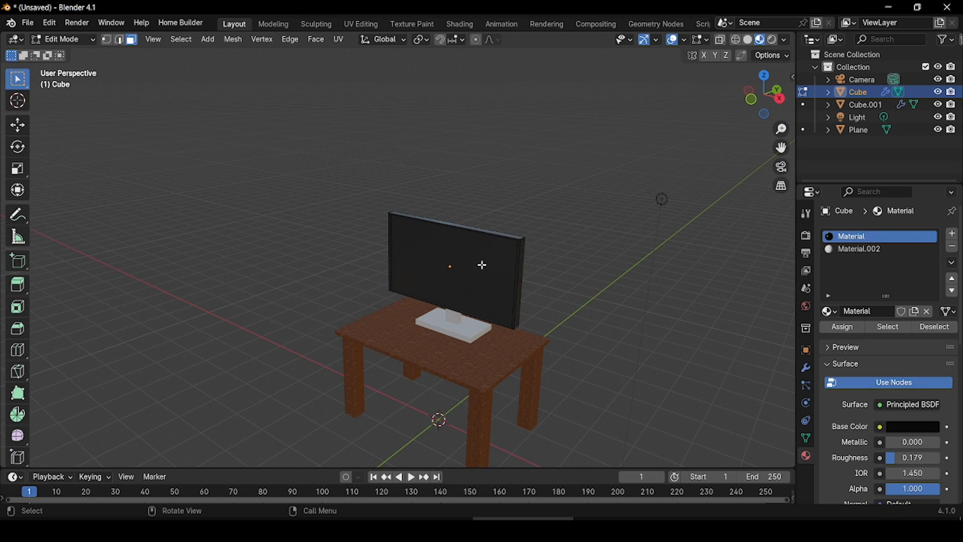
# Separate the monitor's front screen face into its own object and return to Object Mode.
pyautogui.moveTo(485, 262); pyautogui.dragTo(499, 260, button='middle')
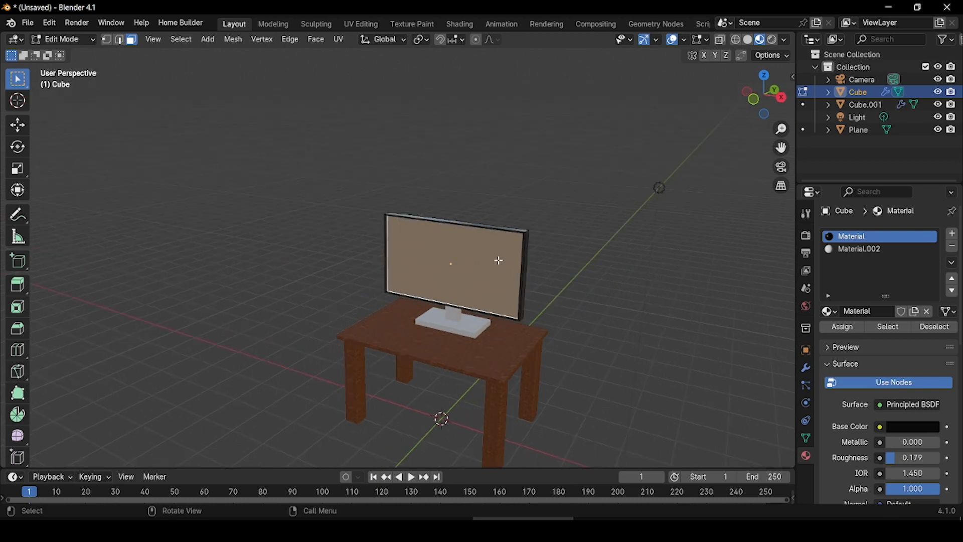
pyautogui.press('p')
pyautogui.click(499, 260)
pyautogui.press('Tab')
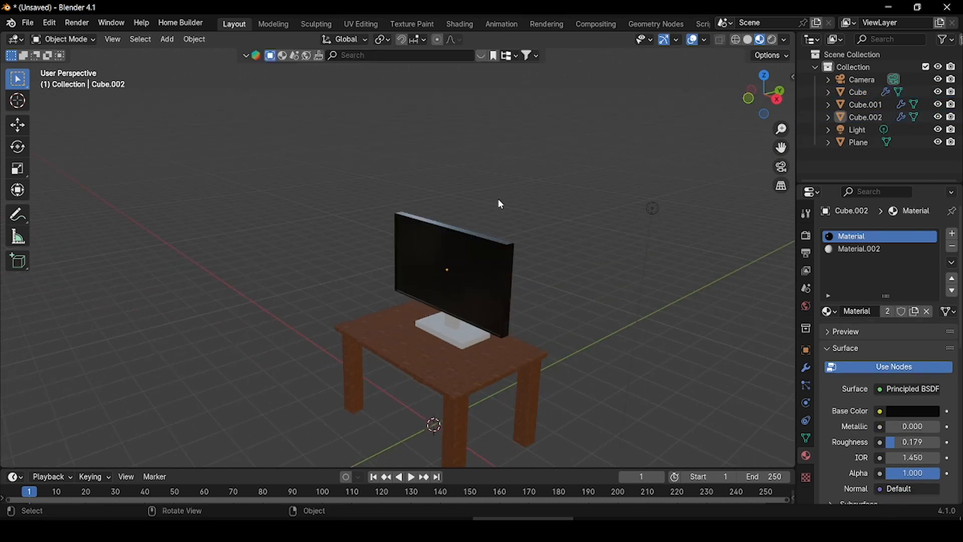
# Add a third material slot with a new material to the separated screen panel and assign it to the face.
pyautogui.click(463, 267)
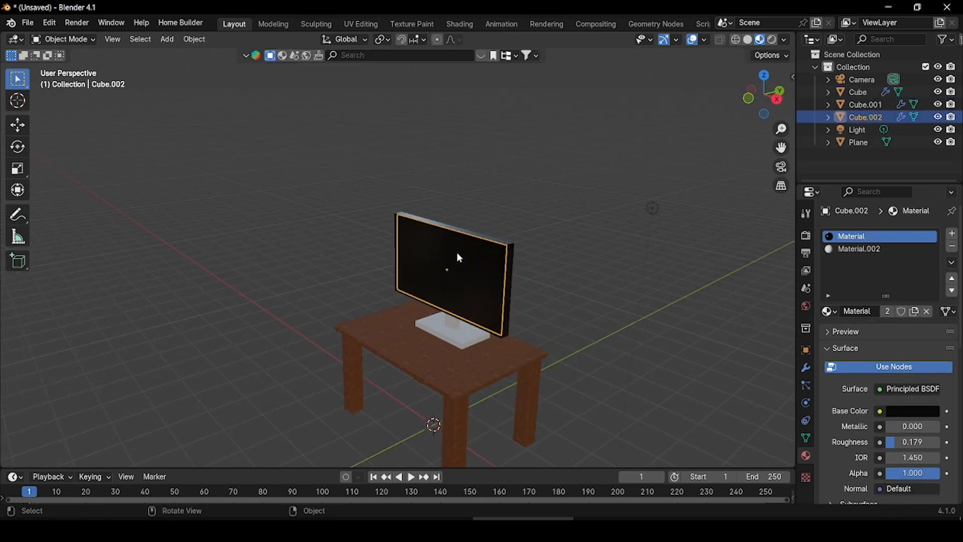
pyautogui.click(63, 39)
pyautogui.click(61, 67)
pyautogui.moveTo(396, 236); pyautogui.dragTo(421, 251, button='middle')
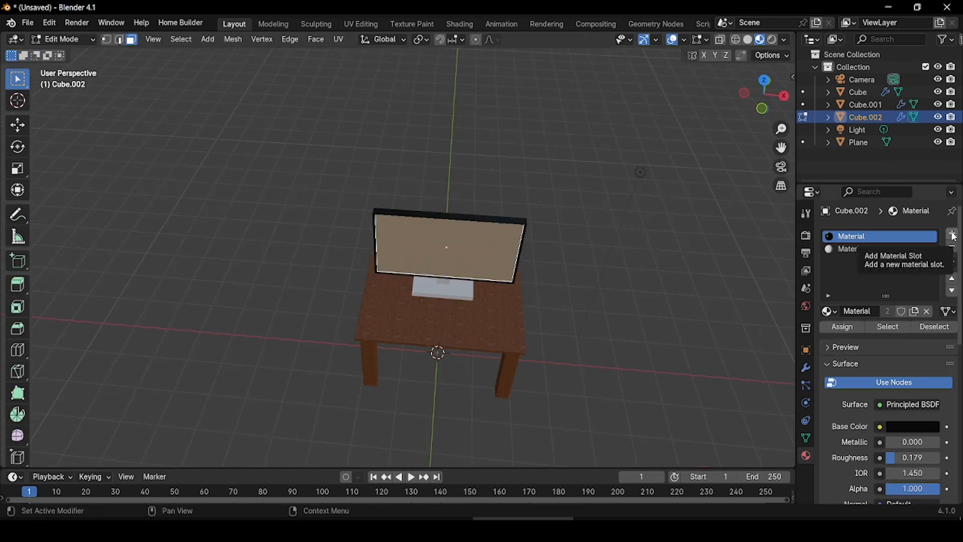
pyautogui.click(953, 234)
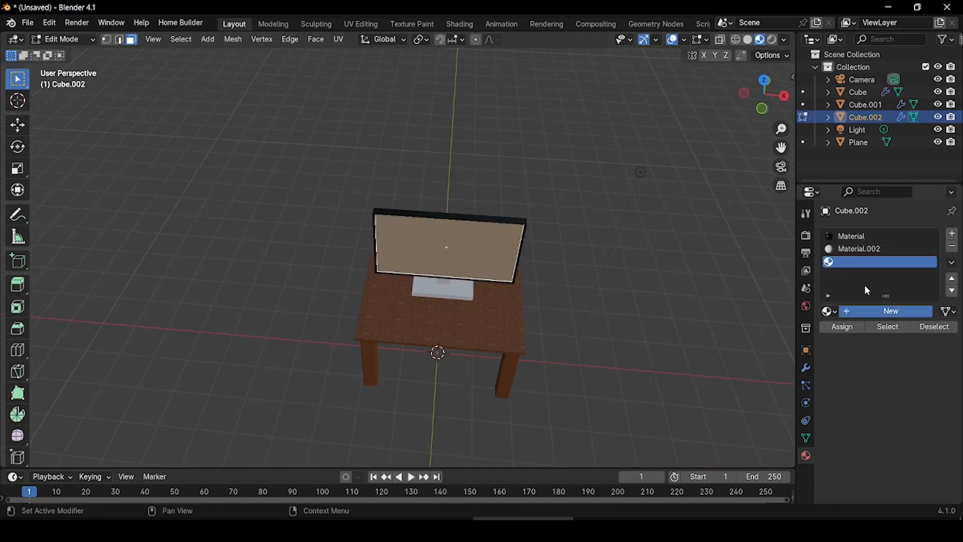
pyautogui.click(883, 312)
pyautogui.click(843, 327)
# Open the Shading workspace and delete the Principled BSDF node from the screen panel's new material.
pyautogui.click(460, 24)
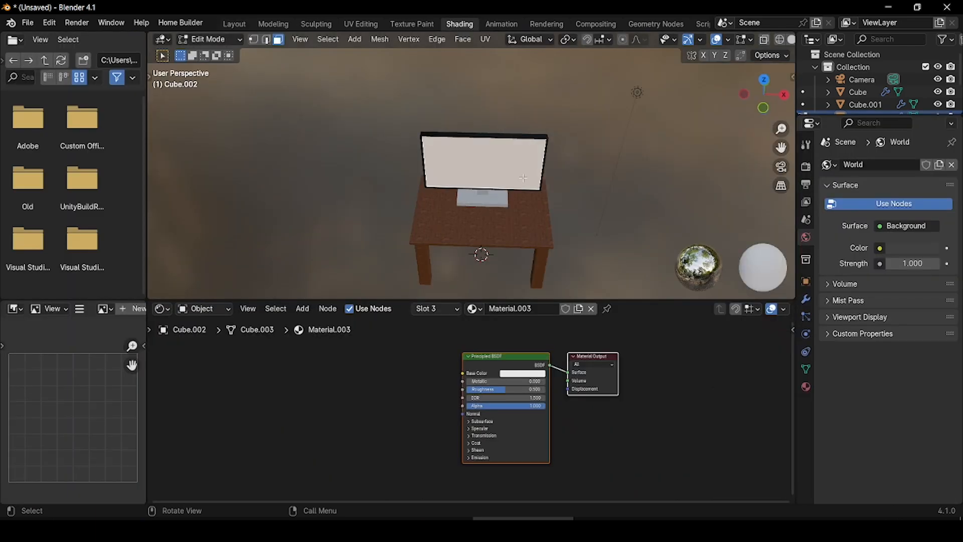
pyautogui.moveTo(517, 359); pyautogui.dragTo(510, 343, button='middle')
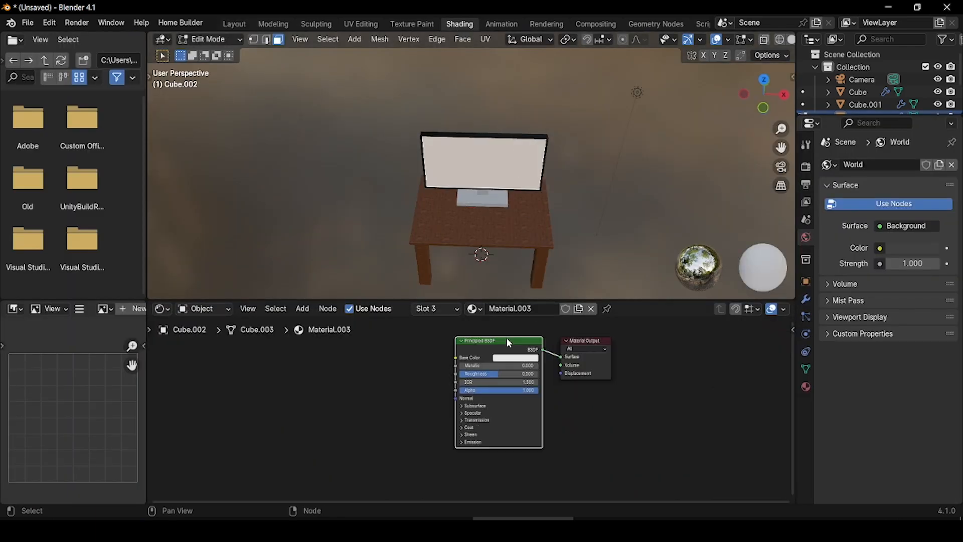
pyautogui.press('x')
pyautogui.moveTo(507, 344); pyautogui.dragTo(518, 366, button='middle')
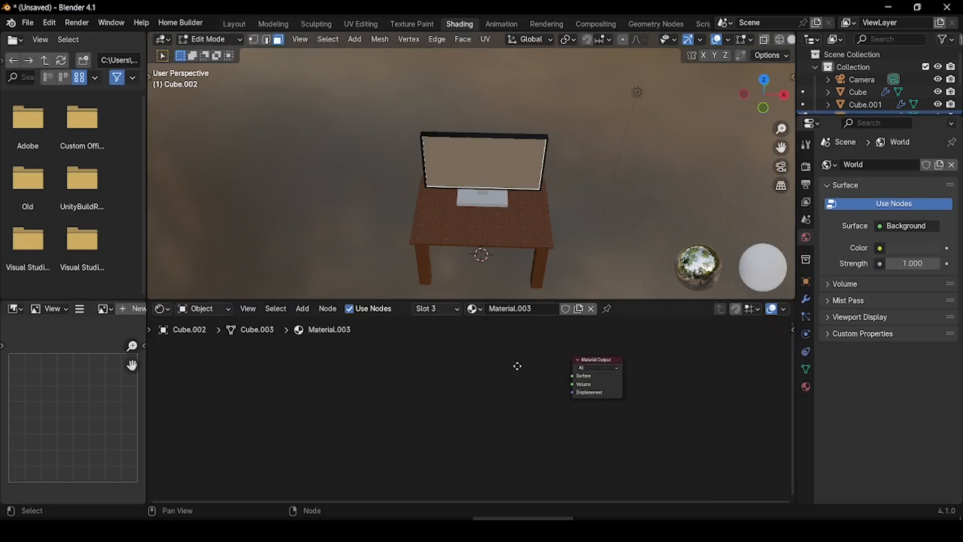
# Add an Emission shader node beside the Material Output node in the screen panel's material.
pyautogui.hotkey('shift', 'a')
pyautogui.click(459, 346)
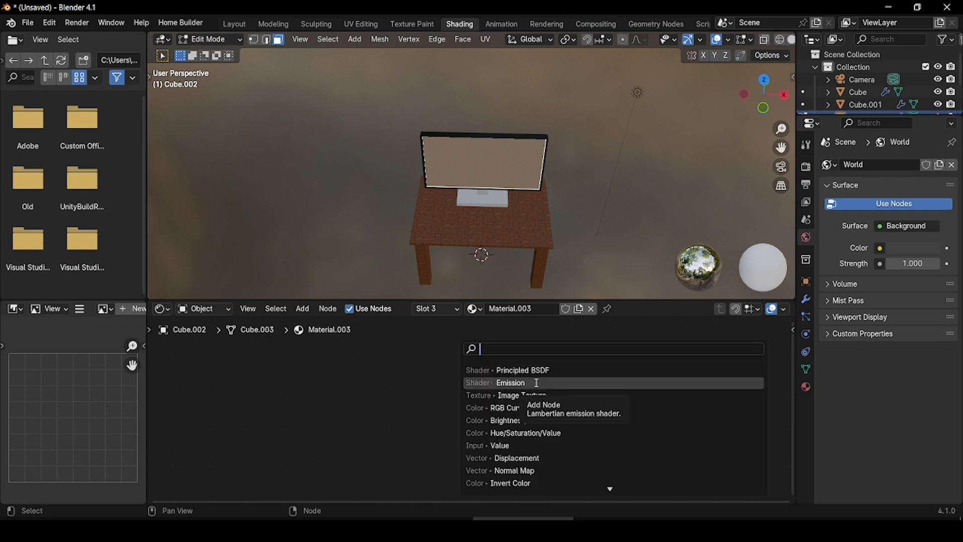
pyautogui.click(537, 383)
pyautogui.click(499, 386)
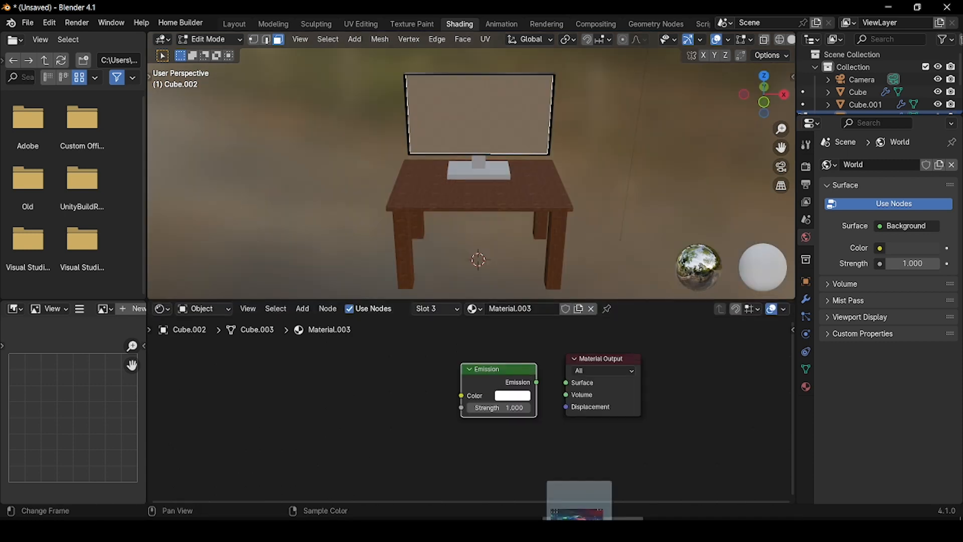
pyautogui.moveTo(580, 518); pyautogui.dragTo(400, 423)
pyautogui.moveTo(368, 393); pyautogui.dragTo(368, 392)
pyautogui.moveTo(430, 397); pyautogui.dragTo(463, 397)
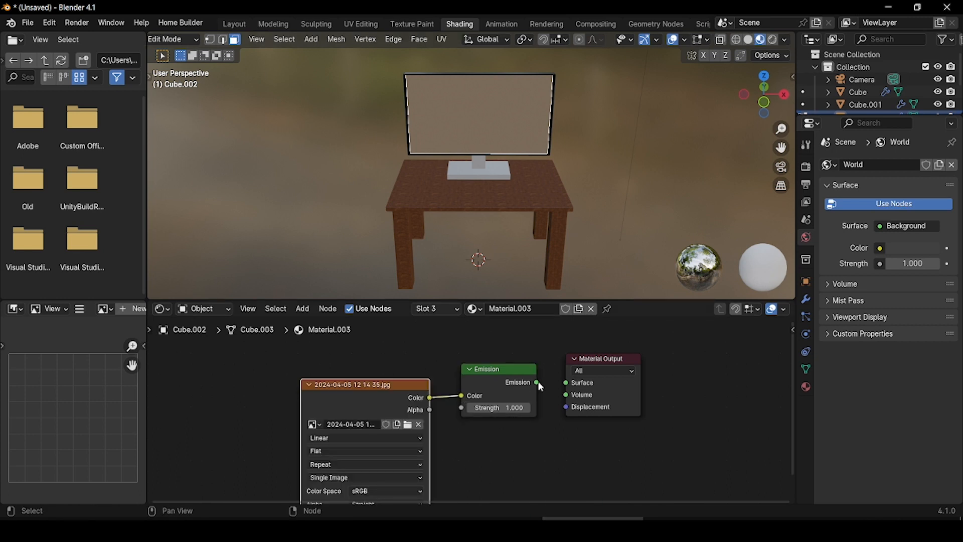
pyautogui.moveTo(538, 382); pyautogui.dragTo(568, 383)
# Open the UV Editing workspace, scale up the screen face's UVs to about the image's width, and rotate them 90°.
pyautogui.scroll(3, 498, 197)
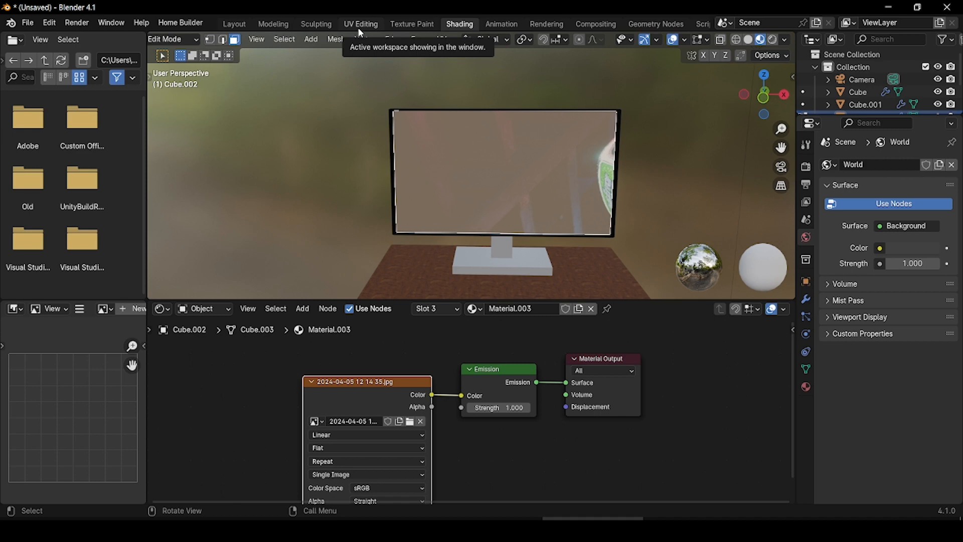
pyautogui.click(359, 24)
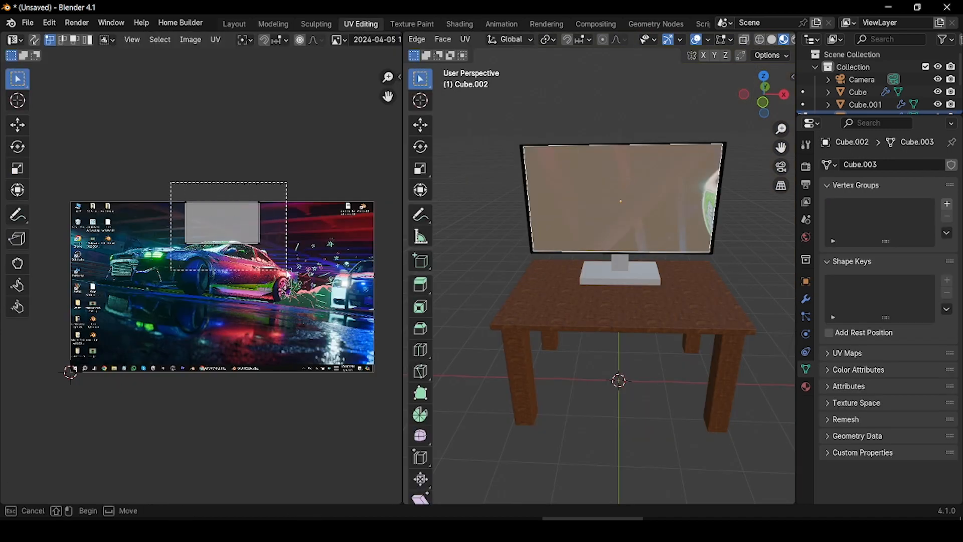
pyautogui.press('s')
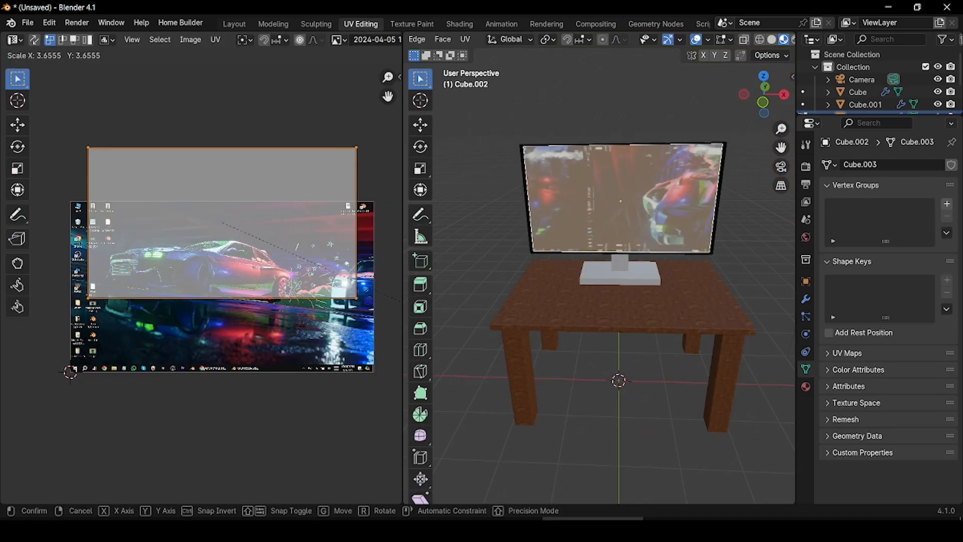
pyautogui.click(241, 311)
pyautogui.write('r90')
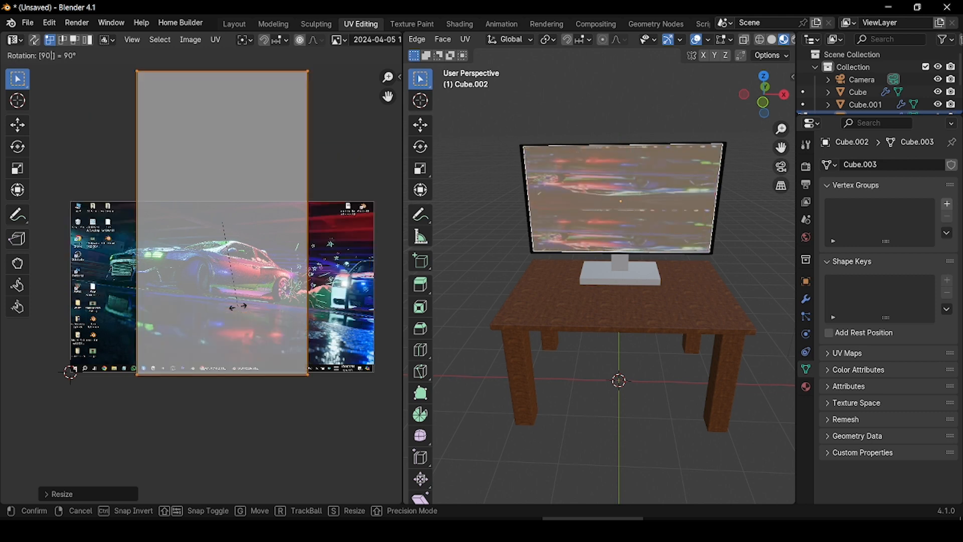
pyautogui.click(238, 307)
# Move the top UV edge down to the image's upper border and the right UV edge along X to the image's right border.
pyautogui.scroll(-3, 201, 285)
pyautogui.moveTo(136, 146); pyautogui.dragTo(295, 367)
pyautogui.press('g')
pyautogui.click(299, 268)
pyautogui.scroll(1, 296, 301)
pyautogui.scroll(2, 299, 364)
pyautogui.press('g')
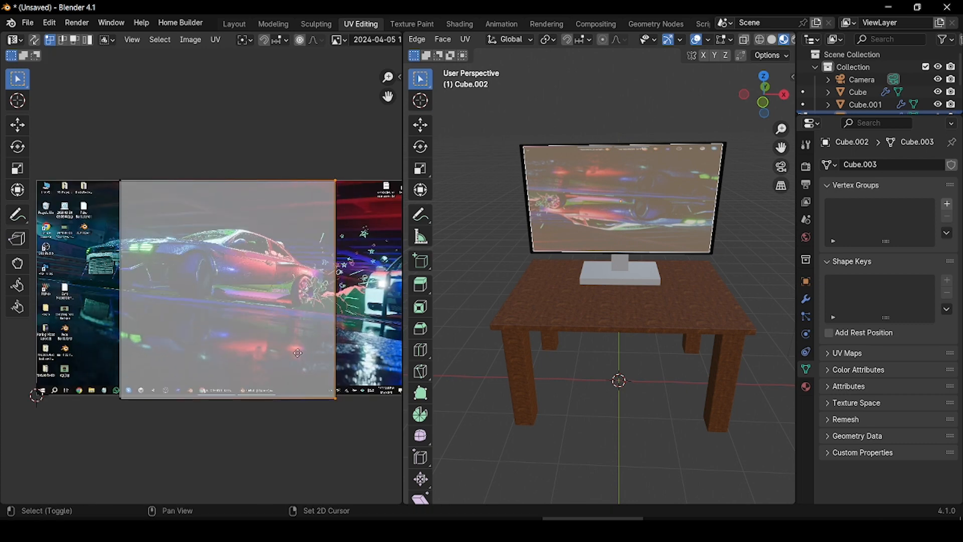
pyautogui.press('x')
pyautogui.click(326, 339)
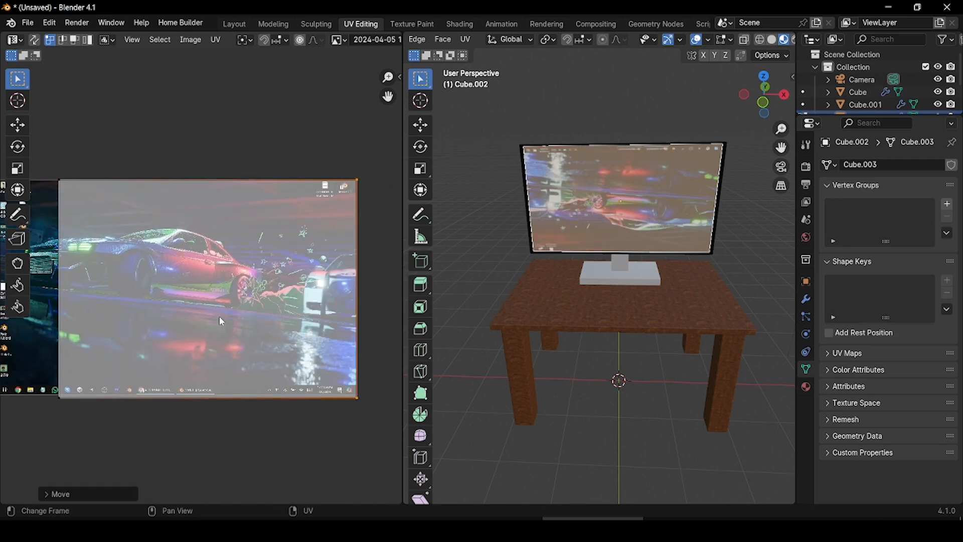
# Move the left UV edge along X to the image's left border.
pyautogui.scroll(-2, 219, 316)
pyautogui.scroll(3, 221, 301)
pyautogui.moveTo(217, 262); pyautogui.dragTo(253, 269, button='middle')
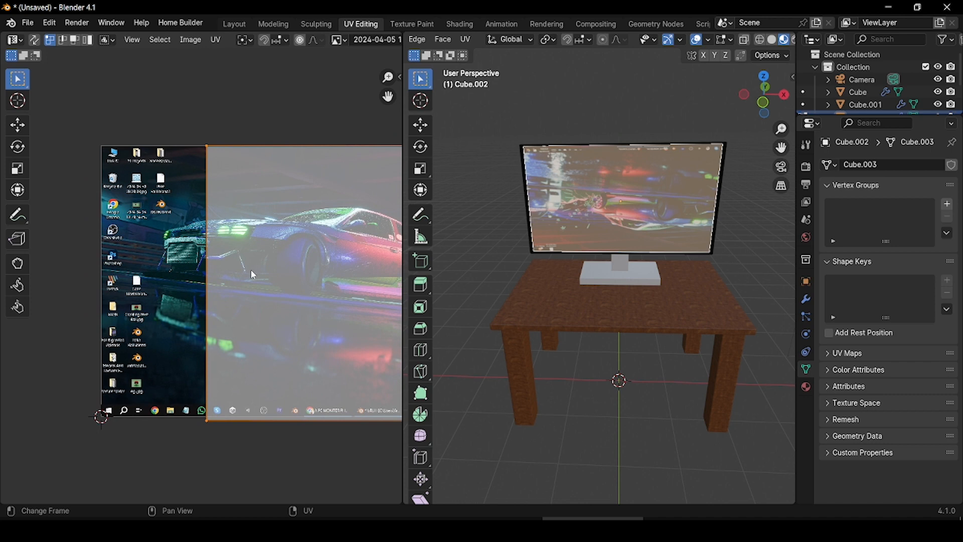
pyautogui.press('g')
pyautogui.press('x')
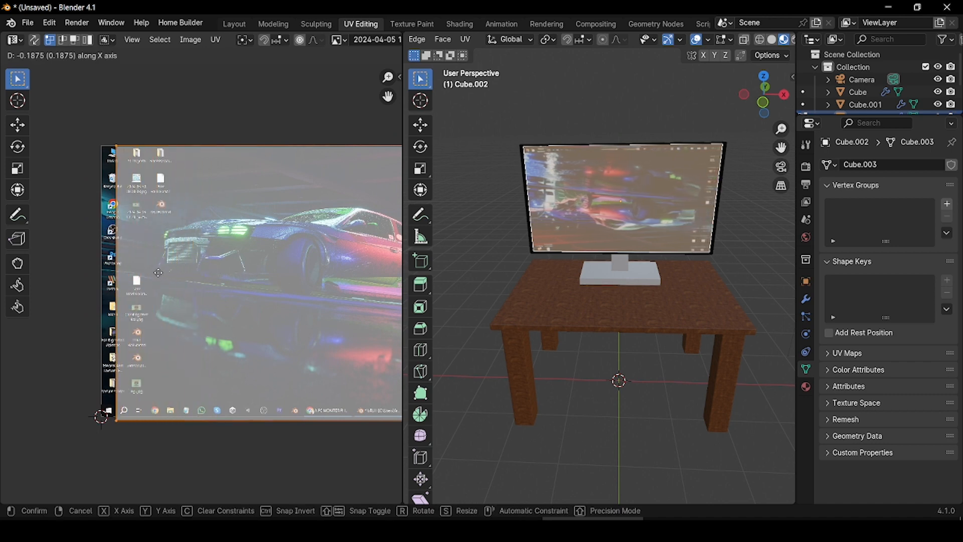
pyautogui.click(146, 270)
# Select all UVs of the screen face and rotate them 180° so the desktop image stands upright.
pyautogui.scroll(-4, 150, 299)
pyautogui.moveTo(98, 202); pyautogui.dragTo(349, 378)
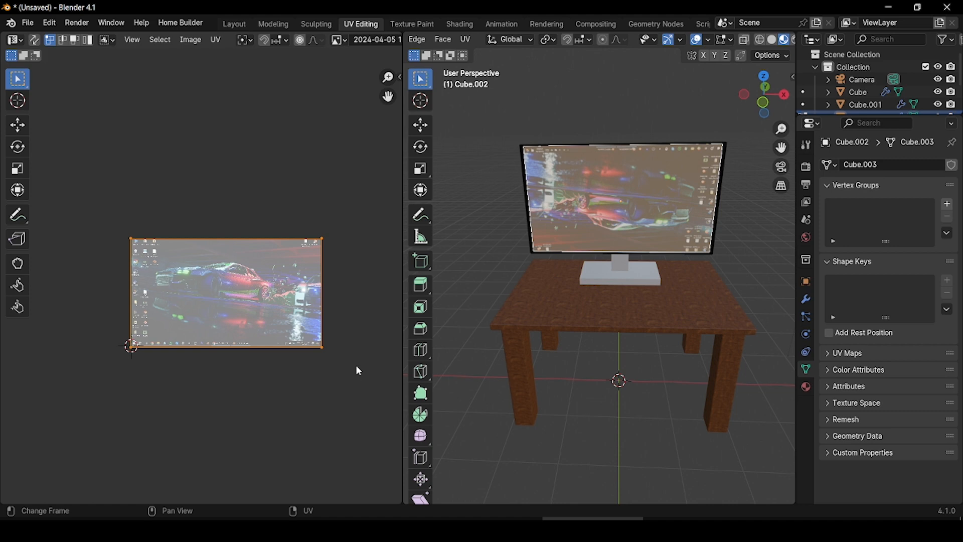
pyautogui.press('r')
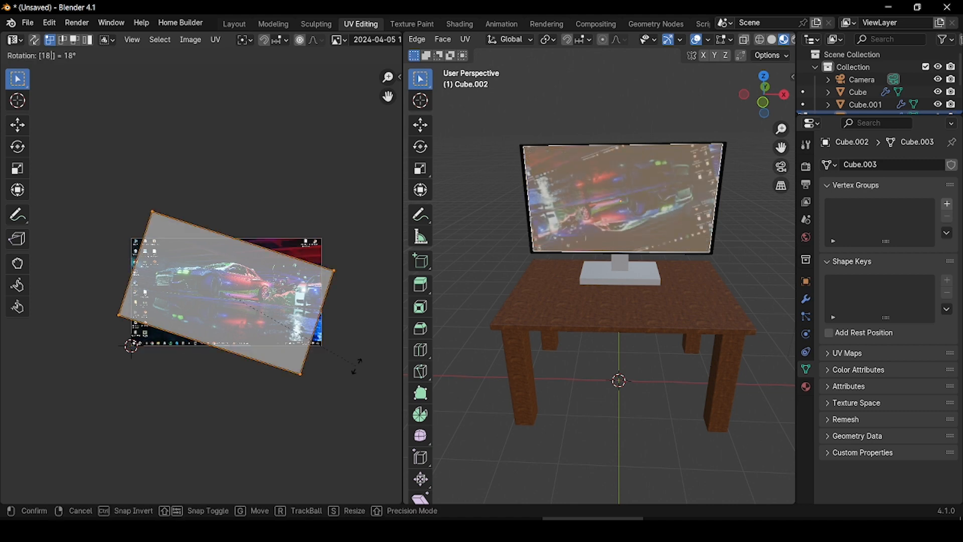
pyautogui.write('180')
pyautogui.press('Return')
# Nudge the UV selection slightly to fit the image's right border more closely.
pyautogui.scroll(5, 301, 294)
pyautogui.press('g')
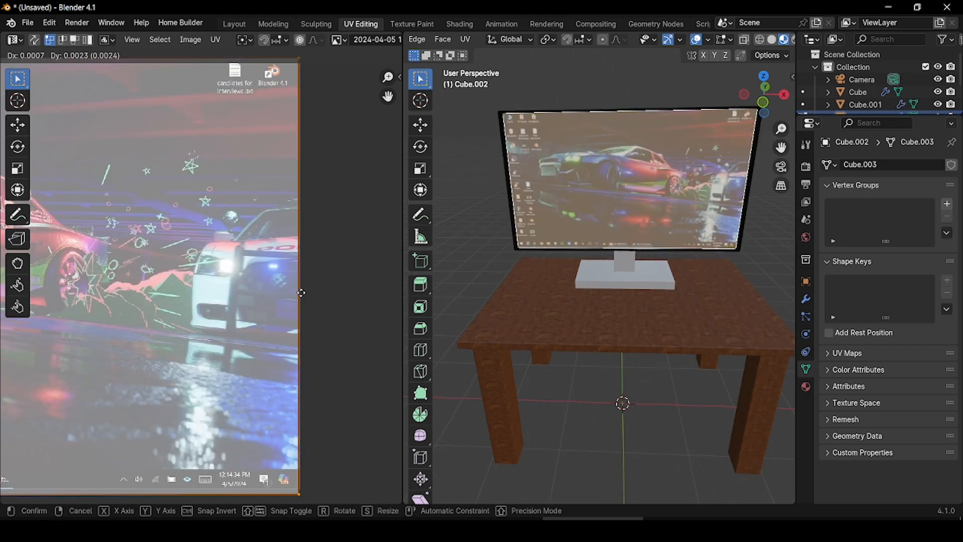
pyautogui.click(302, 293)
pyautogui.scroll(3, 302, 294)
pyautogui.moveTo(302, 251); pyautogui.dragTo(149, 262, button='middle')
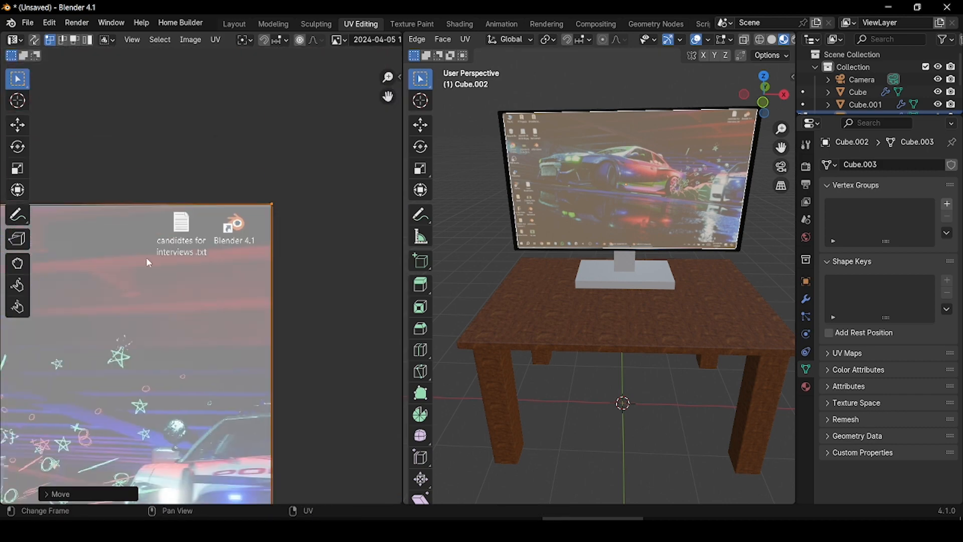
pyautogui.press('g')
pyautogui.press('Escape')
# Align the lower-left UV corner exactly with the image's lower-left corner.
pyautogui.keyDown('shift'); pyautogui.scroll(-10, 319, 111); pyautogui.keyUp('shift')
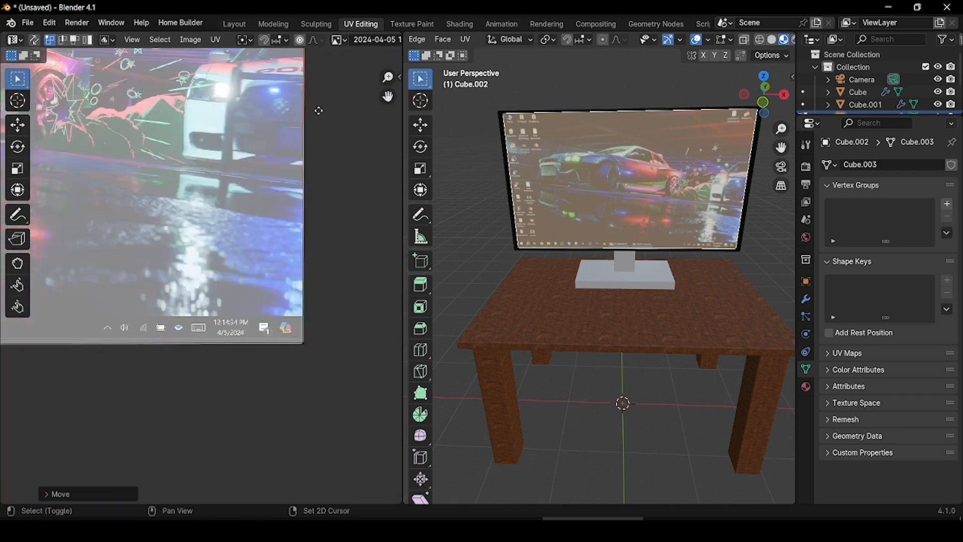
pyautogui.scroll(3, 276, 269)
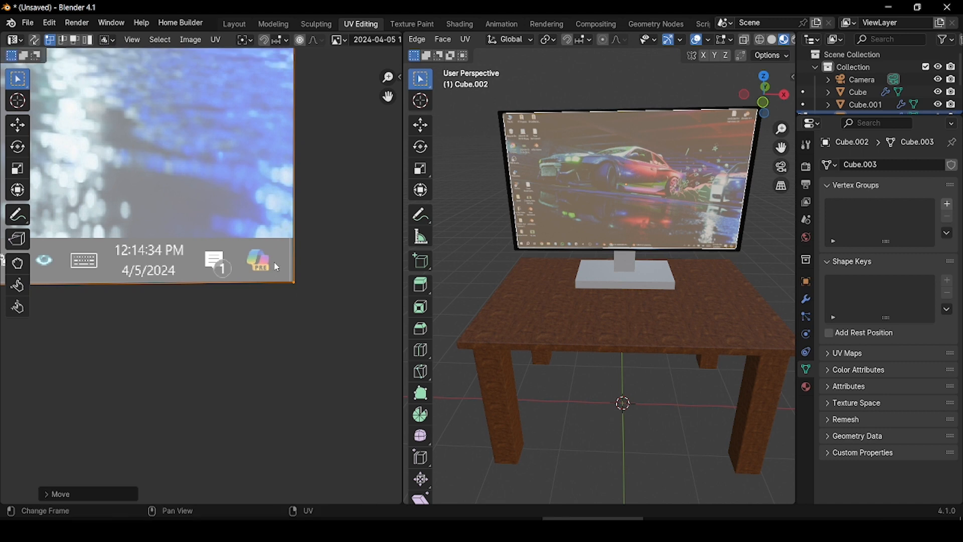
pyautogui.moveTo(277, 267); pyautogui.dragTo(90, 359, button='middle')
pyautogui.scroll(-5, 218, 376)
pyautogui.scroll(4, 151, 309)
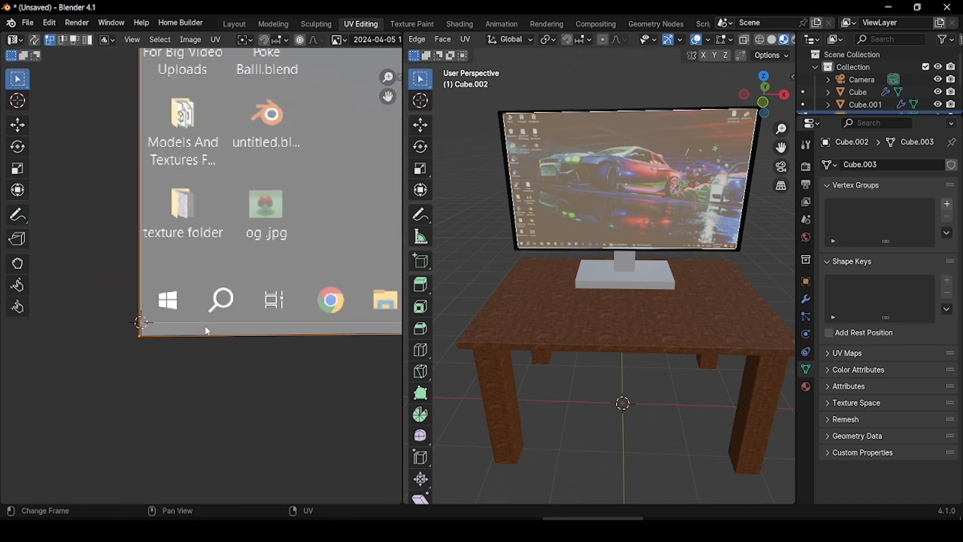
pyautogui.moveTo(208, 331); pyautogui.dragTo(228, 329, button='middle')
pyautogui.press('g')
pyautogui.click(236, 312)
# Align the upper-left UV corner exactly with the image's upper-left corner.
pyautogui.scroll(-4, 237, 310)
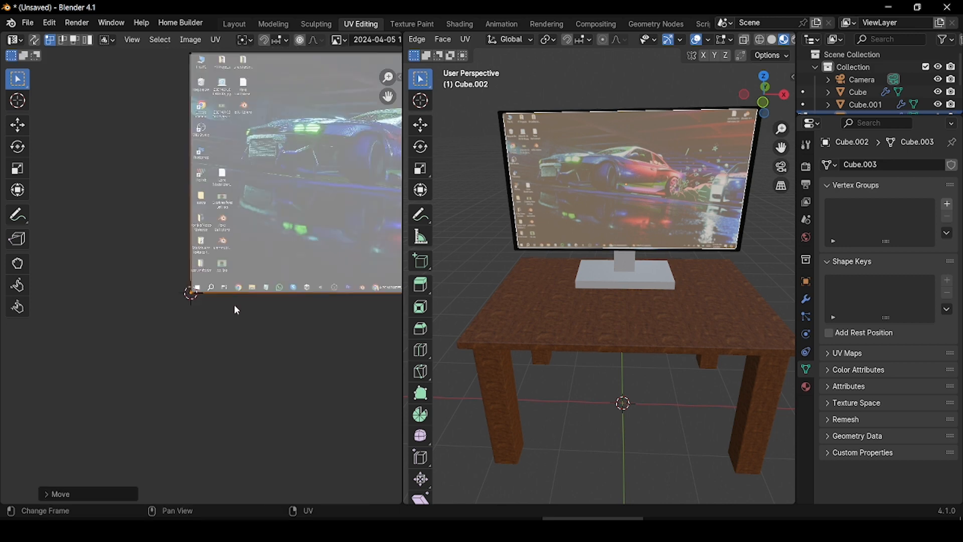
pyautogui.scroll(5, 237, 310)
pyautogui.moveTo(177, 360); pyautogui.dragTo(206, 418, button='middle')
pyautogui.press('g')
pyautogui.click(223, 337)
# Align the upper-right UV corner exactly with the image's upper-right corner.
pyautogui.scroll(-7, 224, 337)
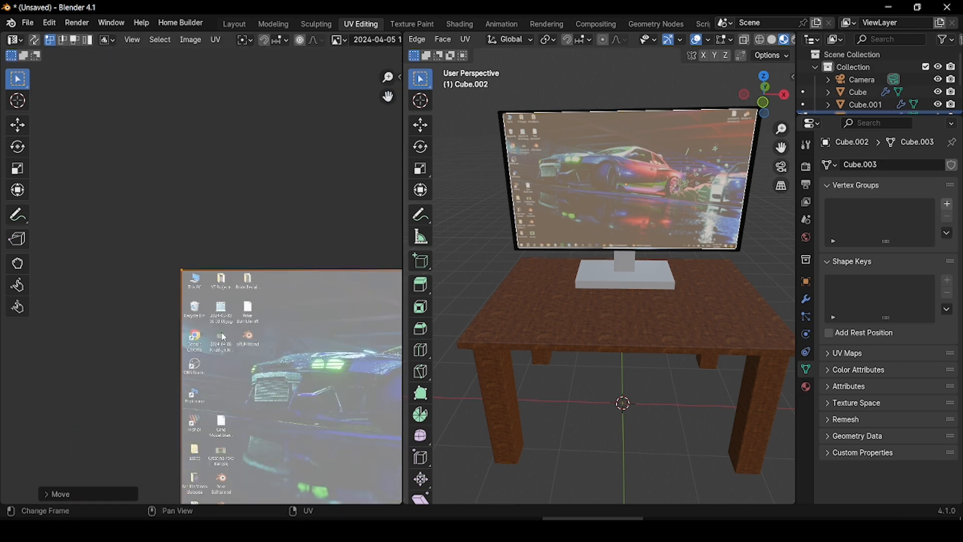
pyautogui.scroll(-4, 222, 336)
pyautogui.scroll(12, 249, 301)
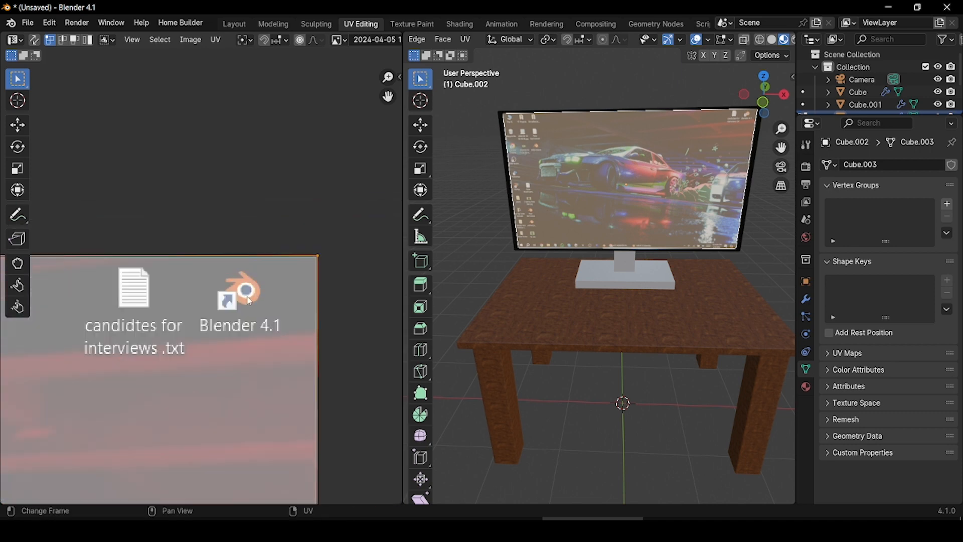
pyautogui.scroll(-2, 250, 301)
pyautogui.press('g')
pyautogui.click(215, 316)
# Align the lower-right UV corner exactly with the image's lower-right corner and check the fit around the image.
pyautogui.scroll(-8, 216, 316)
pyautogui.scroll(2, 320, 308)
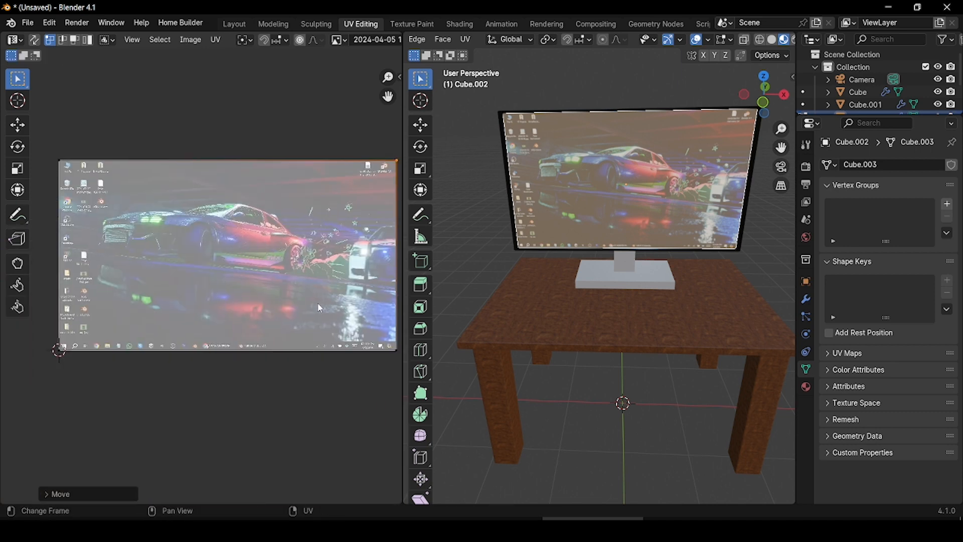
pyautogui.scroll(8, 320, 308)
pyautogui.press('g')
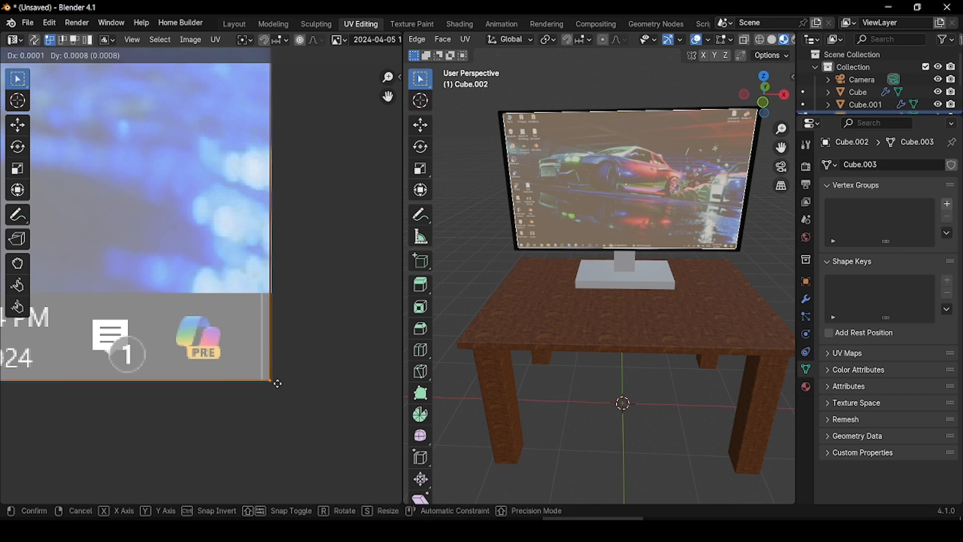
pyautogui.click(278, 363)
pyautogui.scroll(-5, 278, 362)
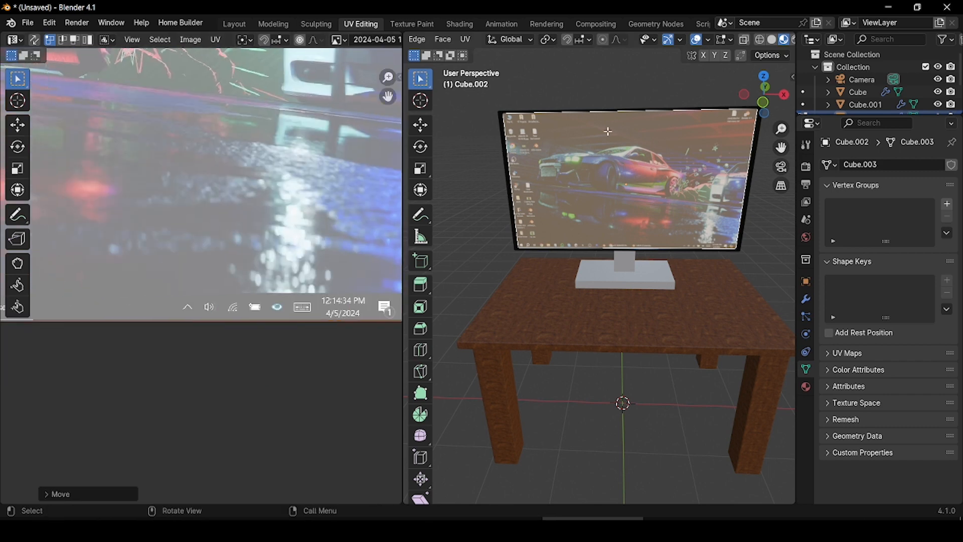
pyautogui.scroll(-9, 311, 249)
pyautogui.scroll(12, 171, 220)
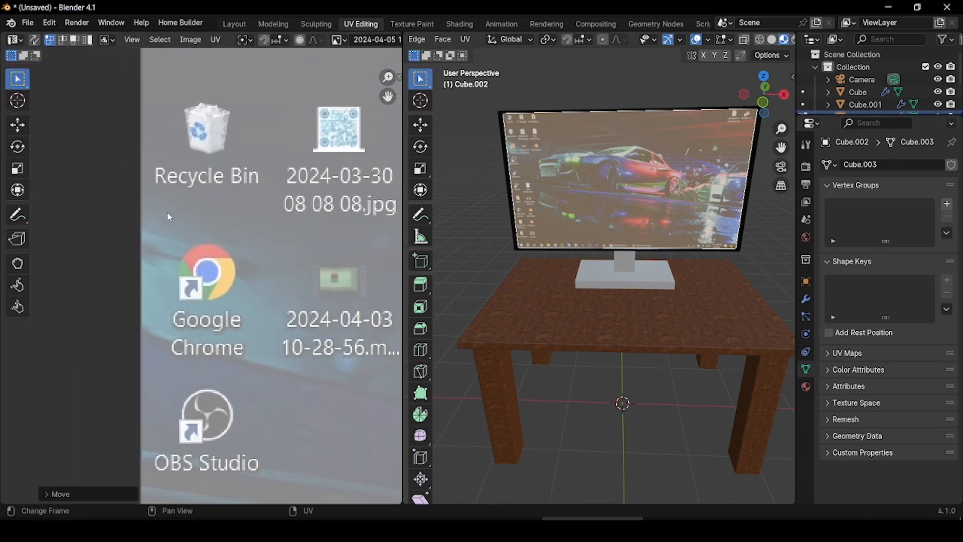
pyautogui.scroll(-11, 169, 217)
pyautogui.moveTo(224, 262); pyautogui.dragTo(156, 211, button='middle')
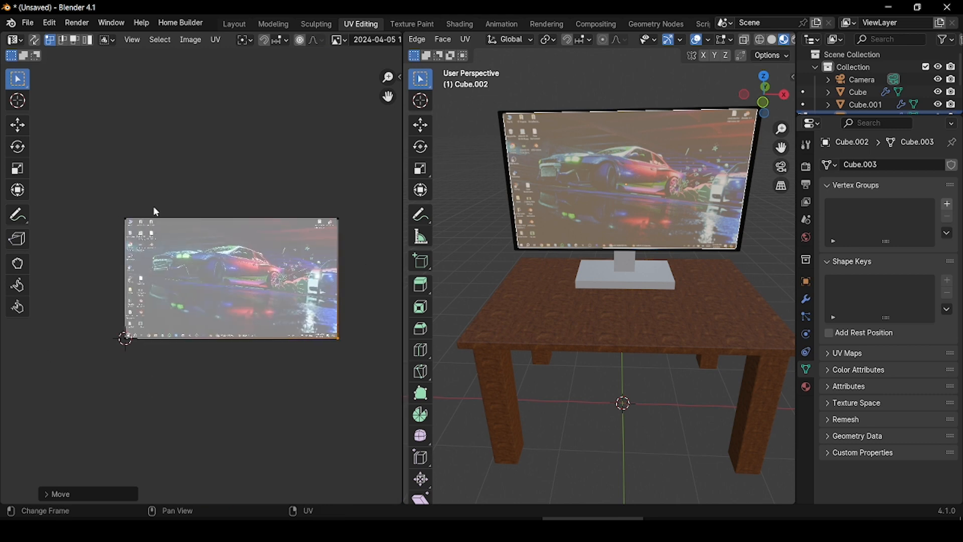
# Return to Object Mode in the Shading workspace and set the screen material's Emission strength to 10.
pyautogui.scroll(2, 552, 150)
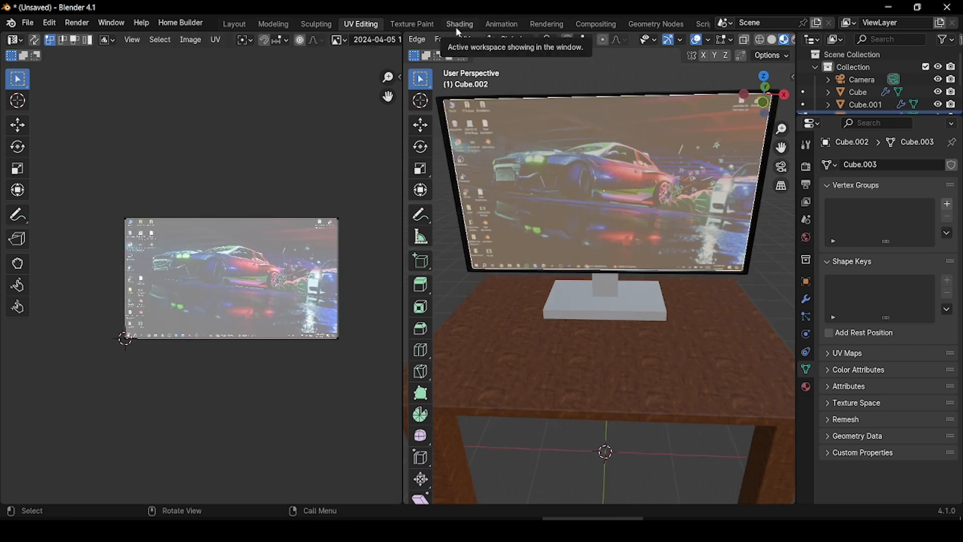
pyautogui.click(458, 26)
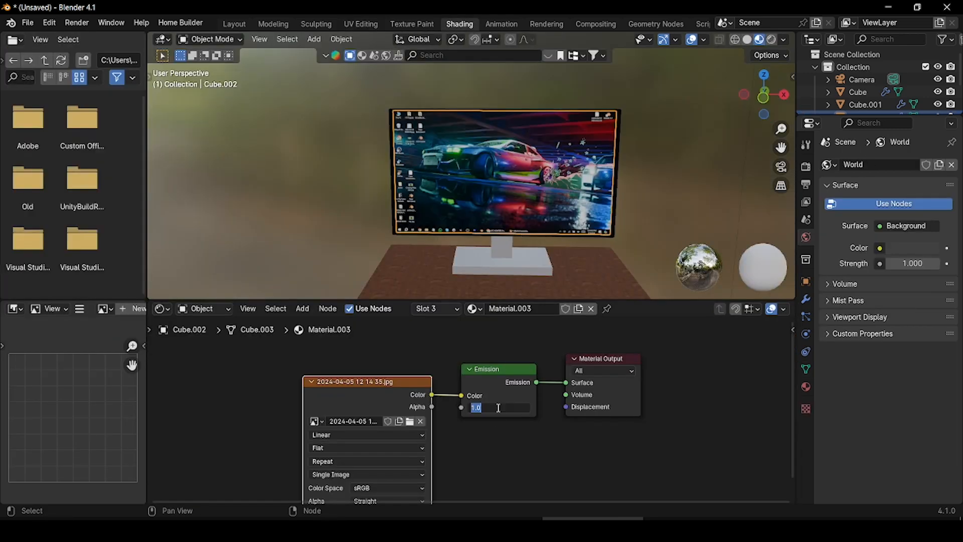
pyautogui.write('0')
pyautogui.press('Return')
pyautogui.moveTo(467, 221); pyautogui.dragTo(455, 195, button='middle')
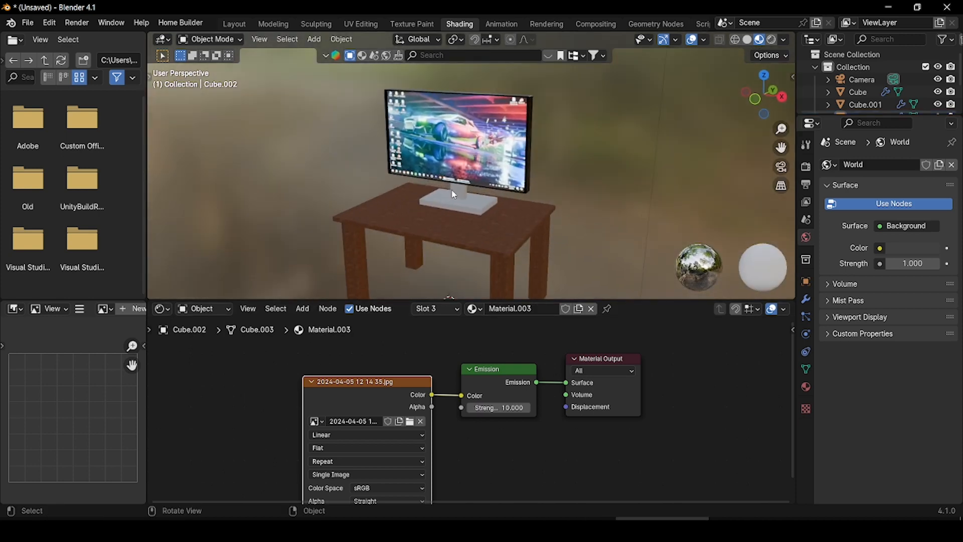
# Add a plane at the origin in the Layout workspace and scale it up into a large floor around the desk.
pyautogui.click(234, 24)
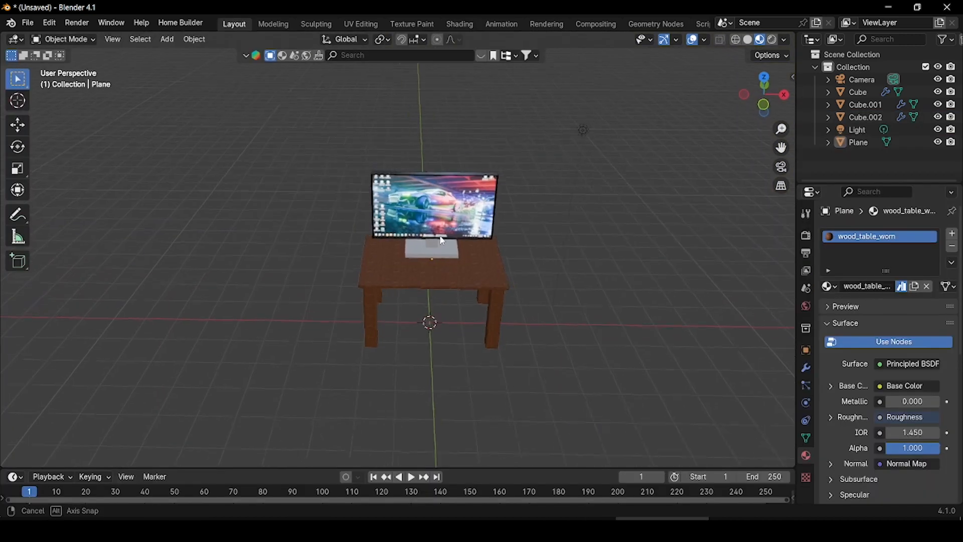
pyautogui.moveTo(448, 244); pyautogui.dragTo(399, 215, button='middle')
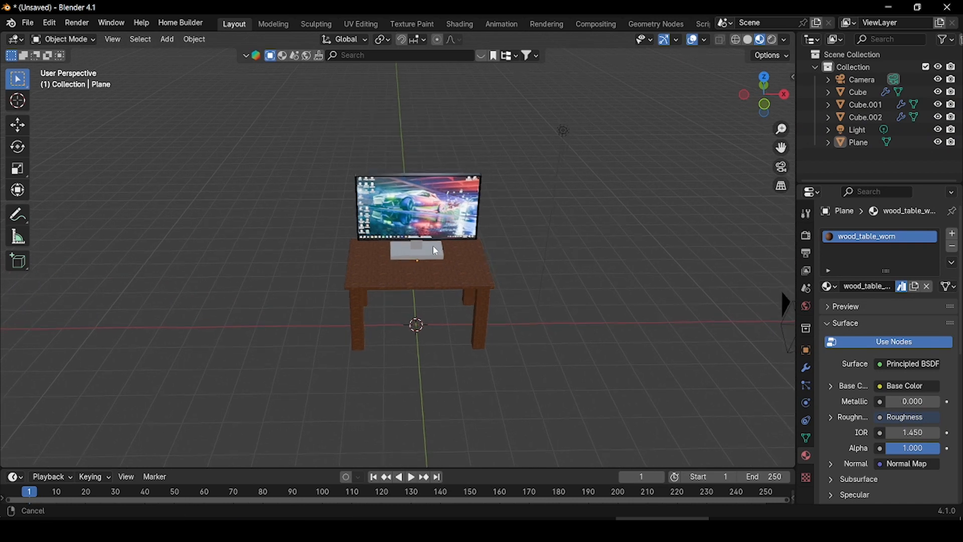
pyautogui.hotkey('shift', 'a')
pyautogui.moveTo(311, 148)
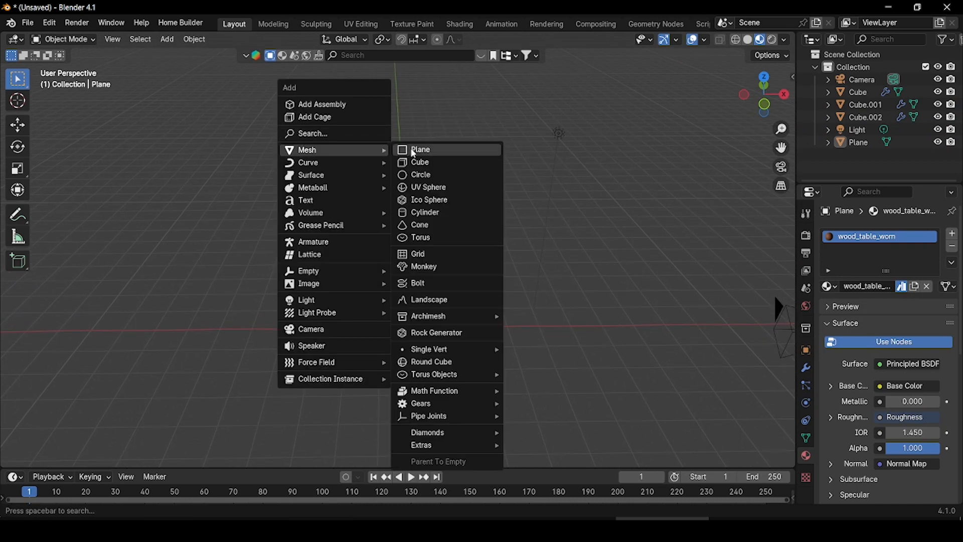
pyautogui.click(420, 149)
pyautogui.press('s')
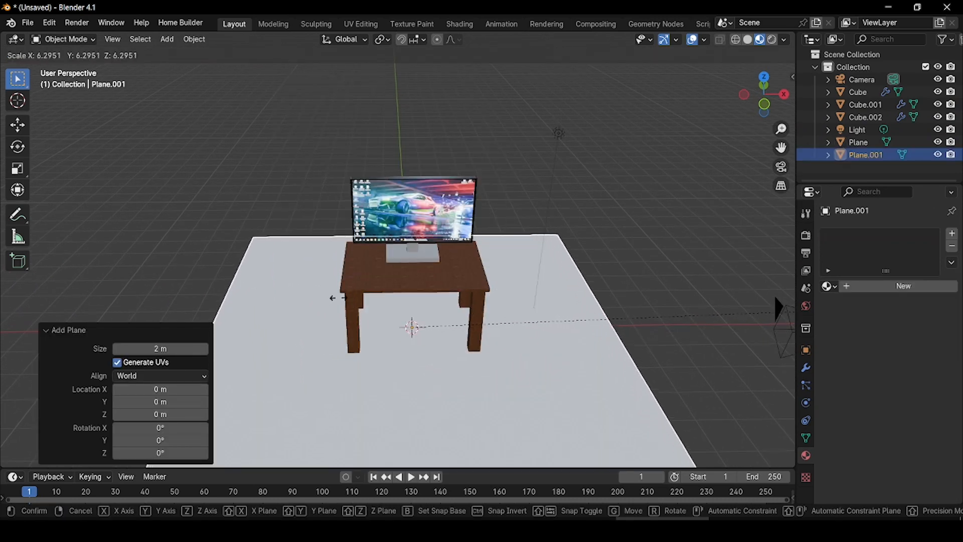
pyautogui.click(773, 294)
pyautogui.scroll(-3, 354, 286)
pyautogui.press('s')
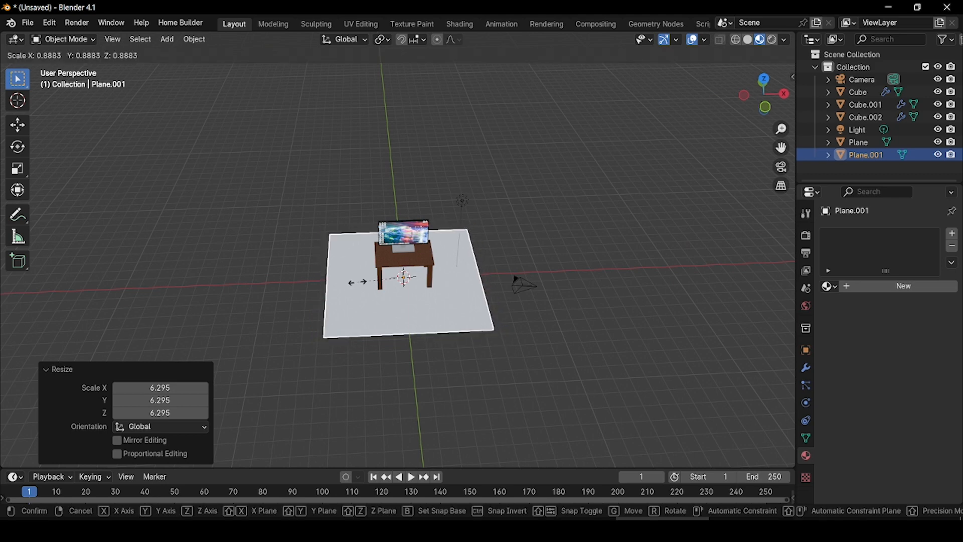
pyautogui.click(342, 266)
# Extrude the floor plane's back and two side edges upward along Z into room walls taller than the monitor, leaving the front open.
pyautogui.click(63, 39)
pyautogui.click(61, 67)
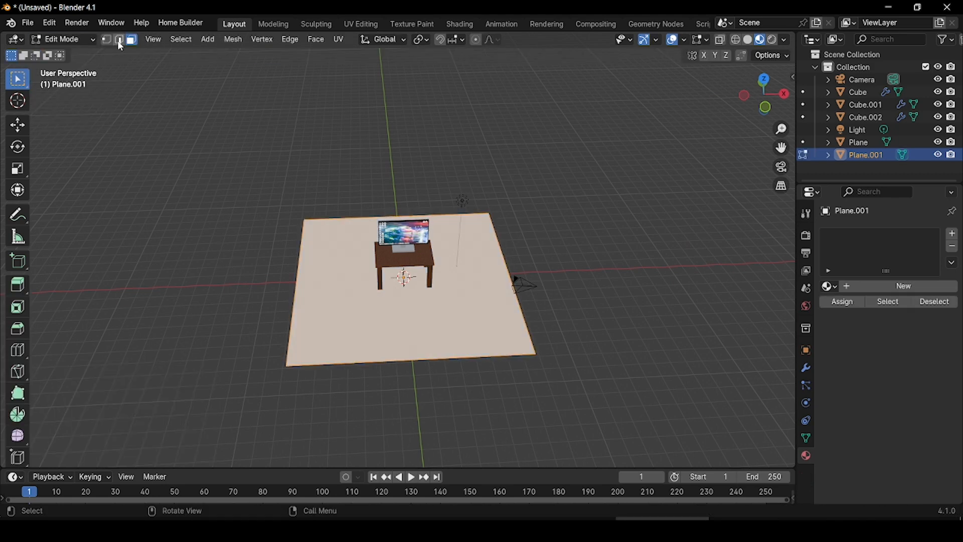
pyautogui.moveTo(372, 229); pyautogui.dragTo(372, 231)
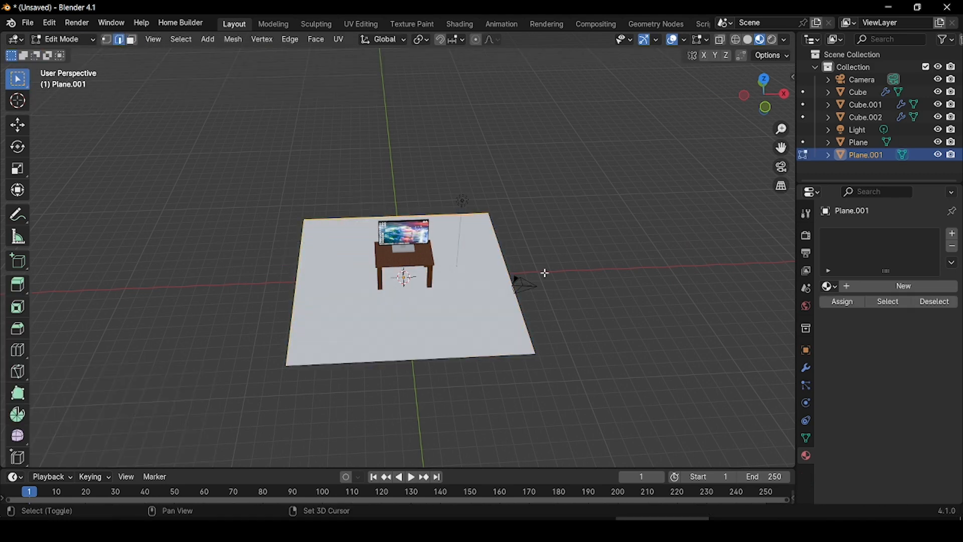
pyautogui.press('e')
pyautogui.press('z')
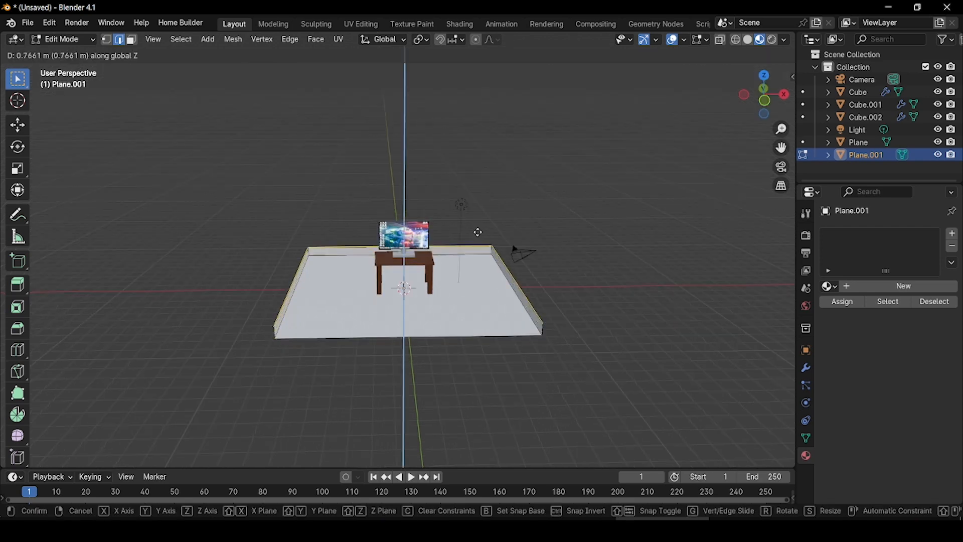
pyautogui.click(462, 156)
pyautogui.press('Tab')
pyautogui.moveTo(456, 136); pyautogui.dragTo(345, 270, button='middle')
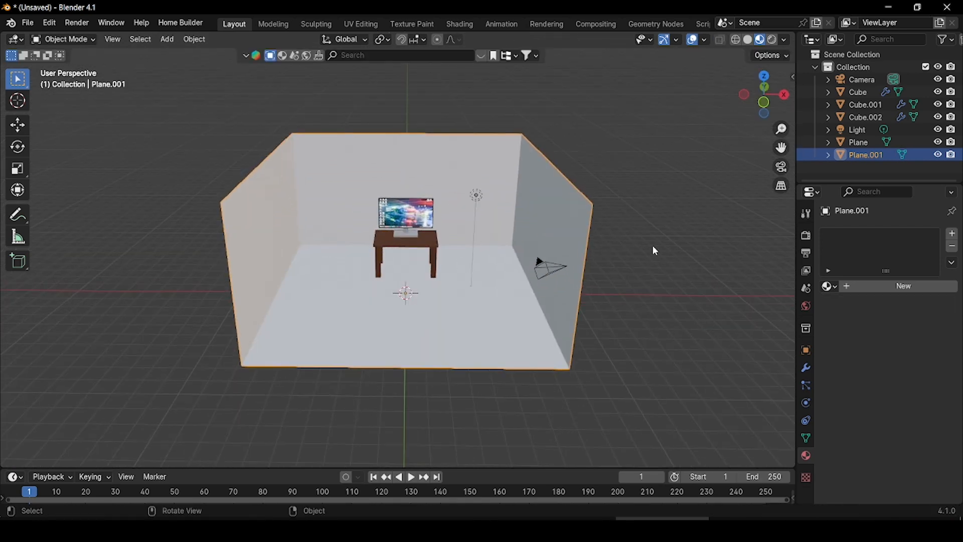
# Add a Solidify modifier to the room with a thickness of 0.03 m and Even Thickness enabled.
pyautogui.click(807, 368)
pyautogui.click(867, 233)
pyautogui.moveTo(839, 284)
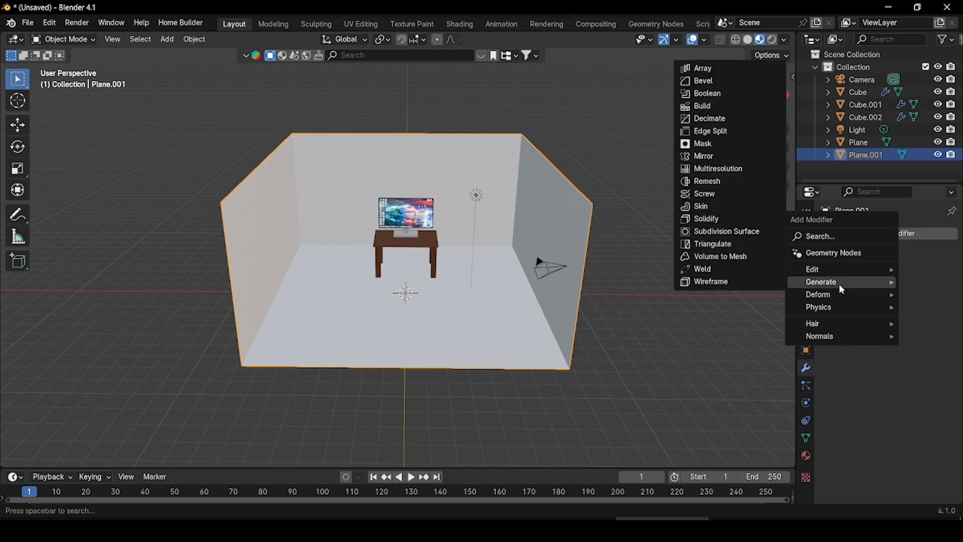
pyautogui.click(723, 217)
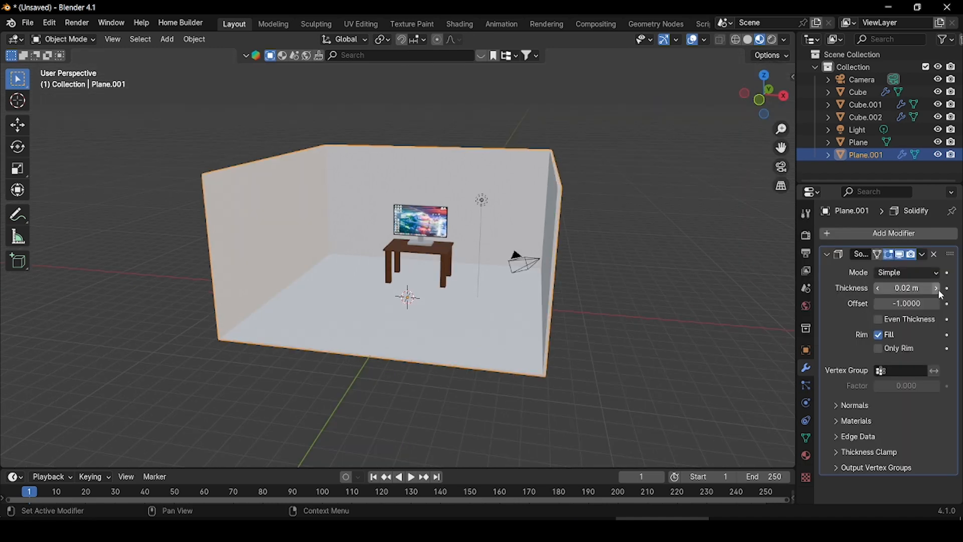
pyautogui.click(885, 321)
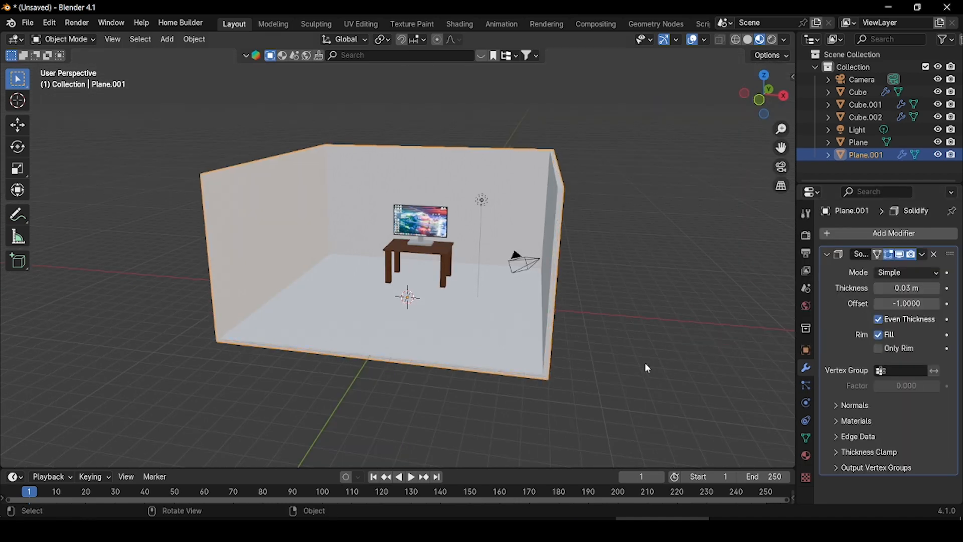
# Search the online material library for "room" and apply the light-brown striped wood material to the room's walls and floor.
pyautogui.click(374, 55)
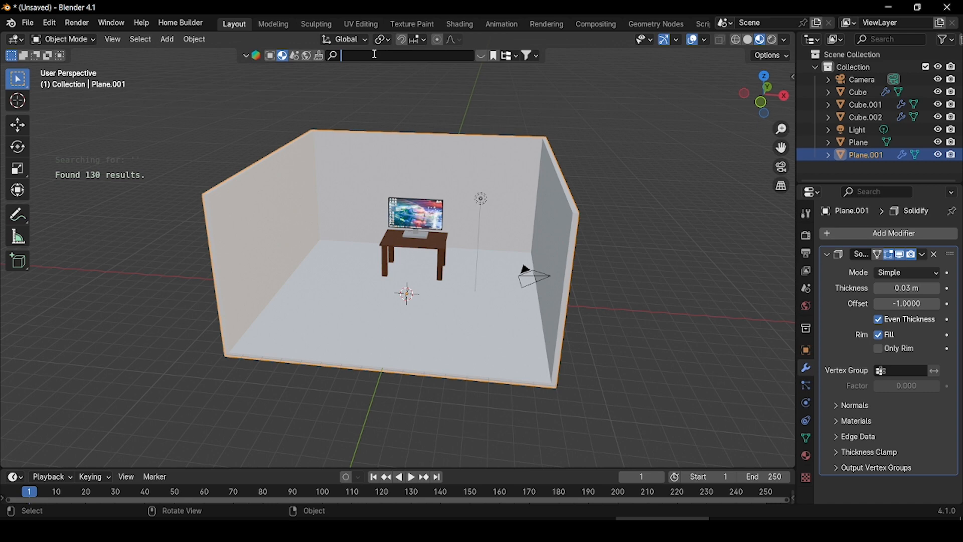
pyautogui.write('room')
pyautogui.press('Return')
pyautogui.moveTo(189, 118)
pyautogui.moveTo(189, 118); pyautogui.dragTo(399, 295)
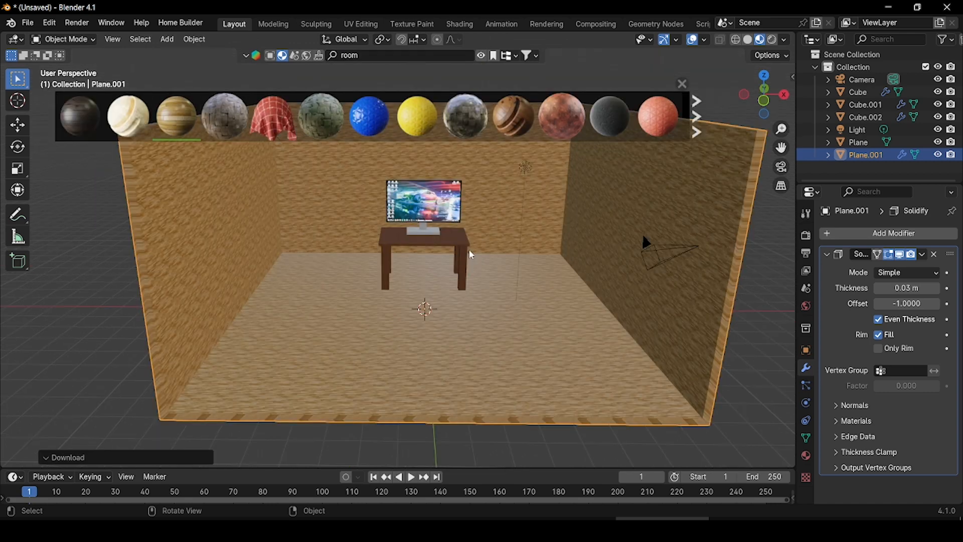
pyautogui.moveTo(481, 250); pyautogui.dragTo(432, 256, button='middle')
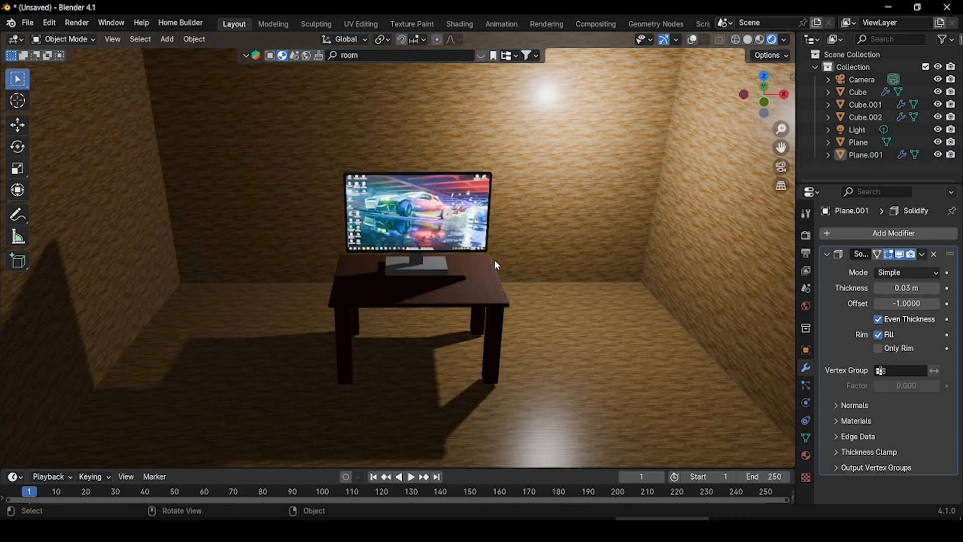